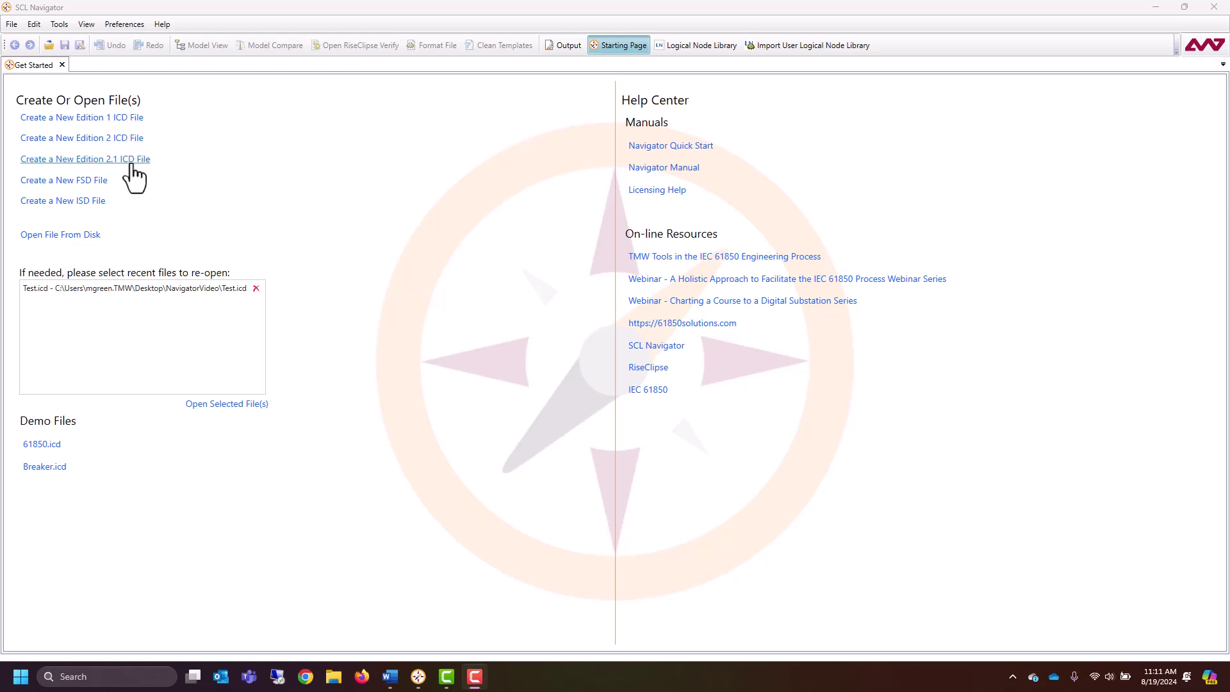
Create and save a new Edition 2.1 ICD file named VideoFile, keeping the default file context.
click(132, 161)
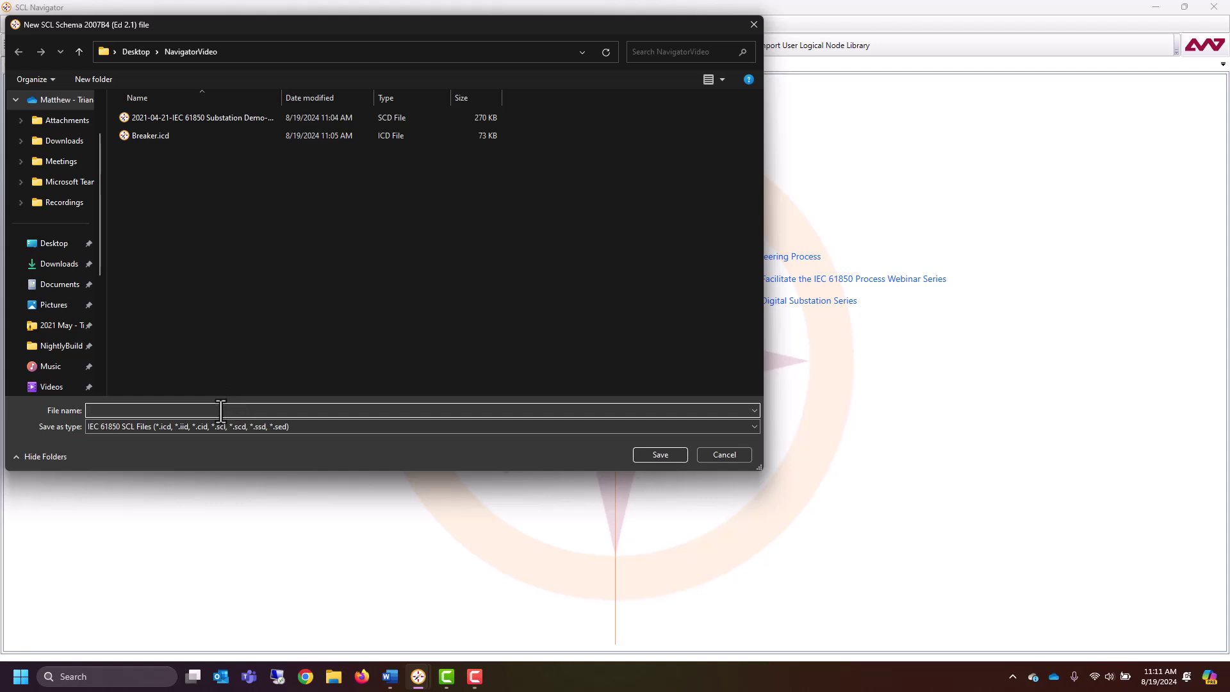
text(VideoFile)
click(672, 459)
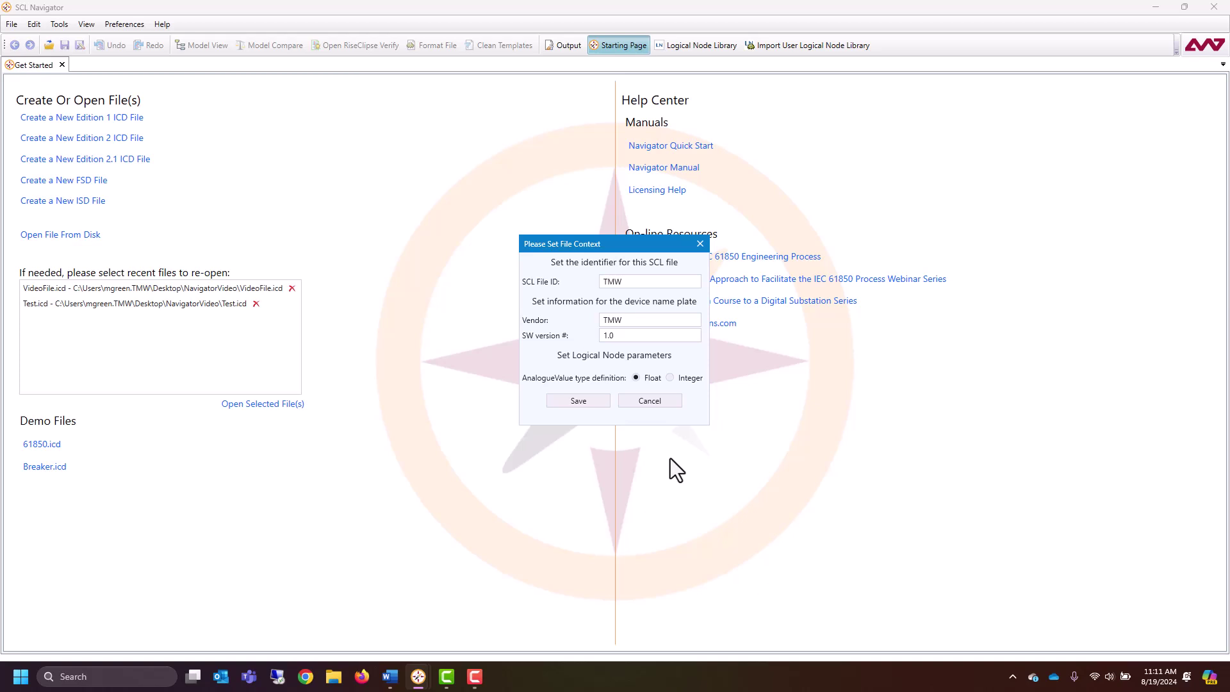
click(578, 401)
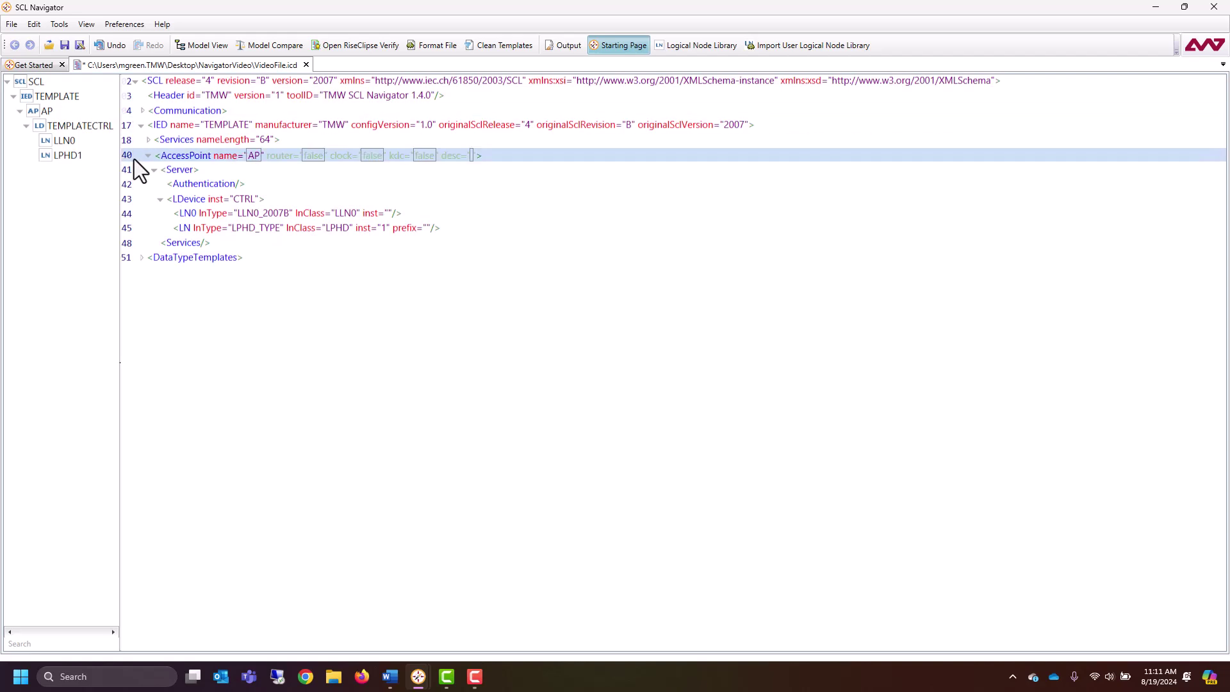
Fold and unfold the Communication and IED sections, then jump to LLN0 at line 44.
click(142, 112)
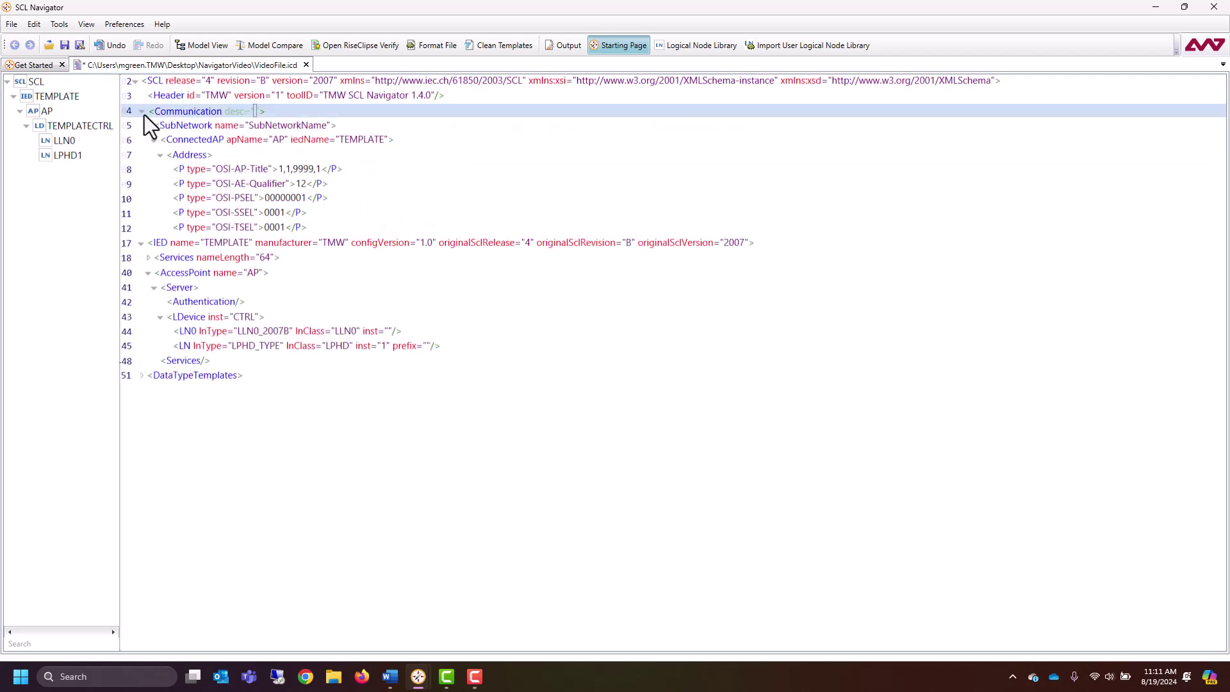
click(142, 112)
click(140, 127)
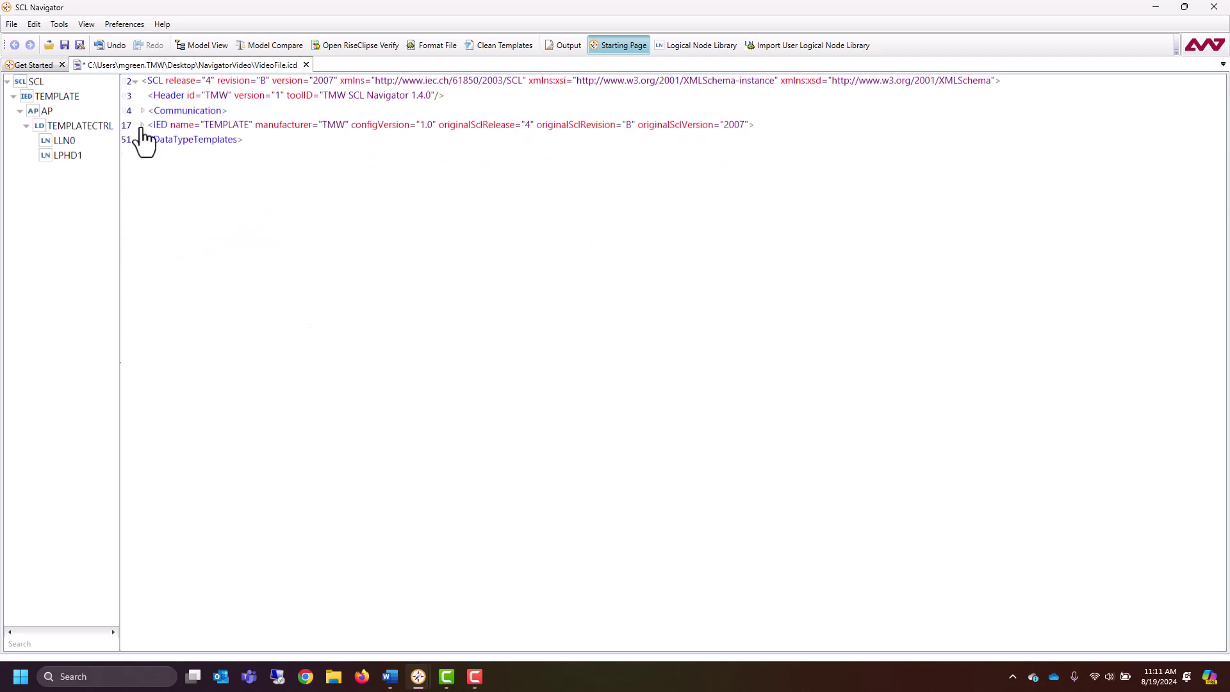
click(141, 126)
click(140, 125)
click(63, 143)
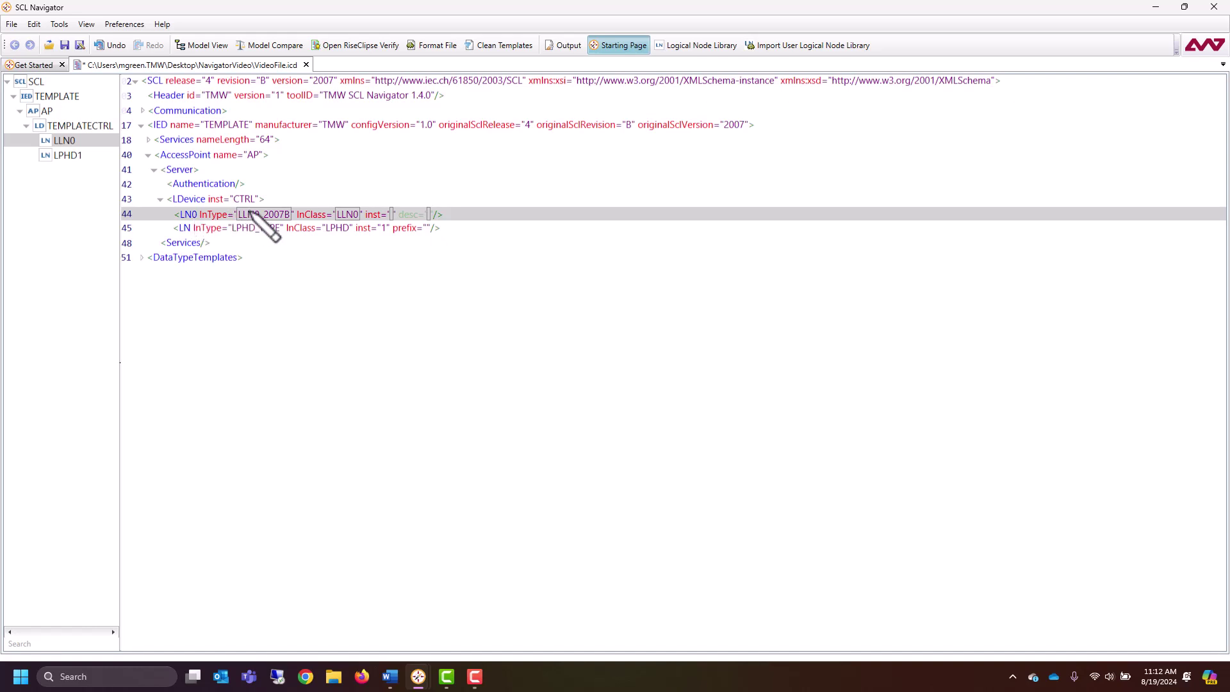
Browse LN0's Add submenu options, such as Buffered ReportControl and GSEControl.
drag(243, 214, 274, 214)
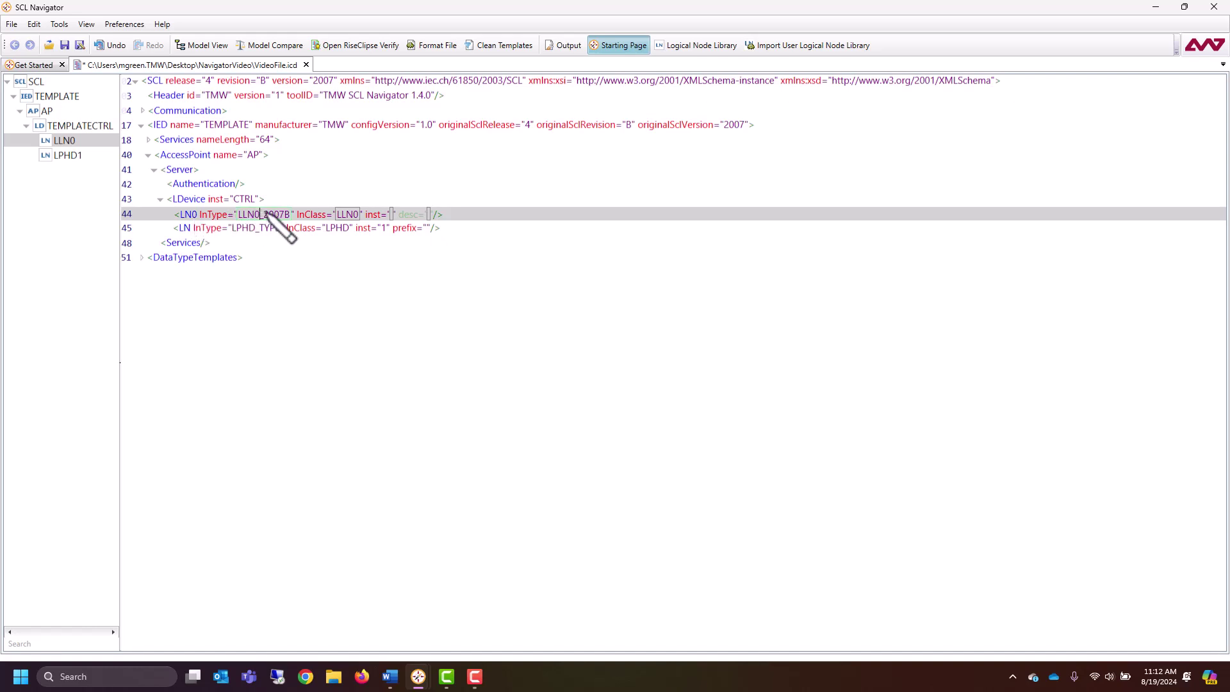
right_click(203, 213)
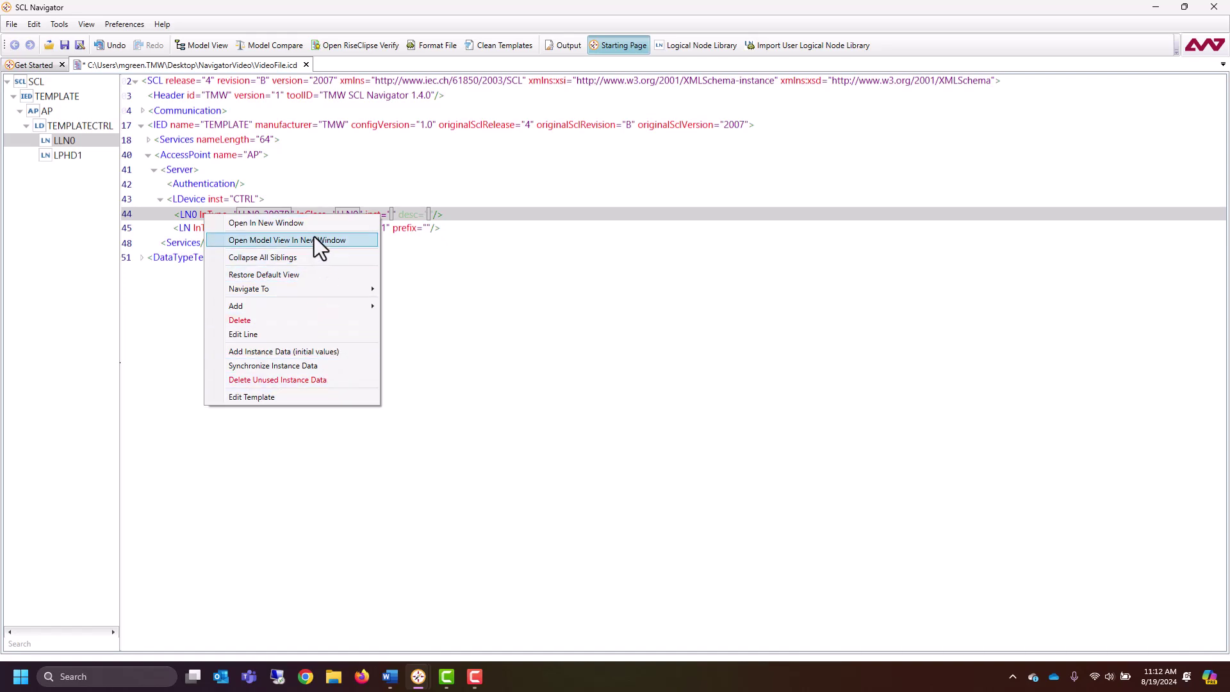
mouse_move(290, 310)
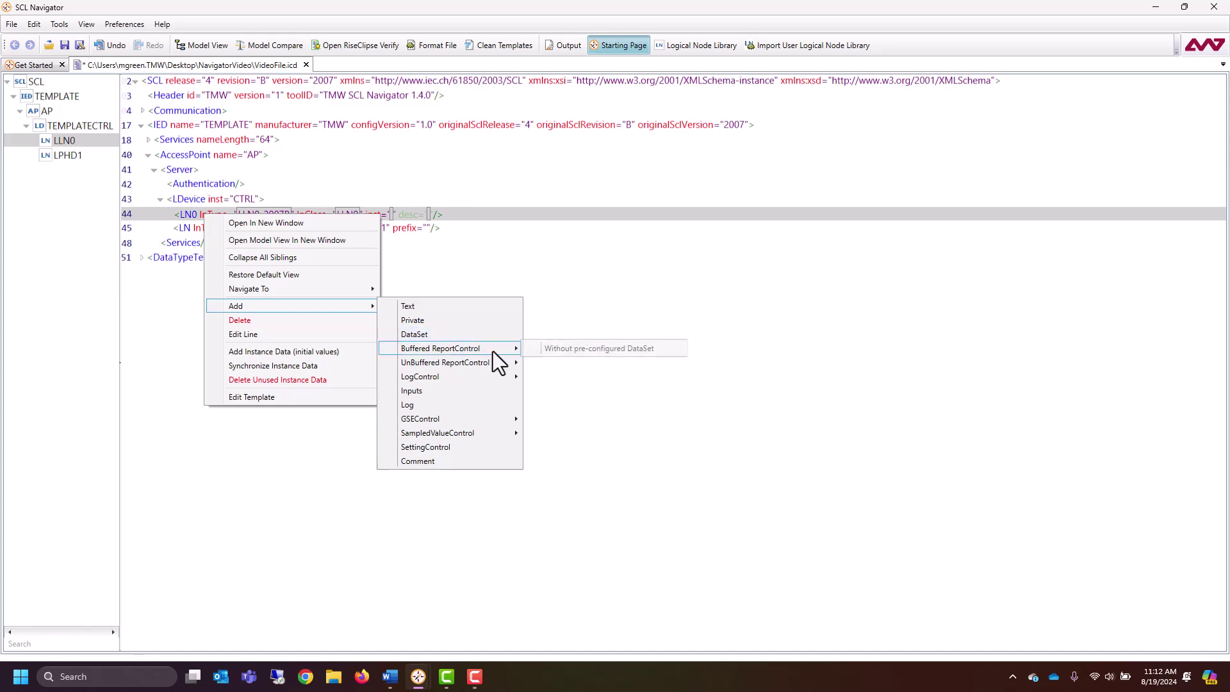
mouse_move(491, 365)
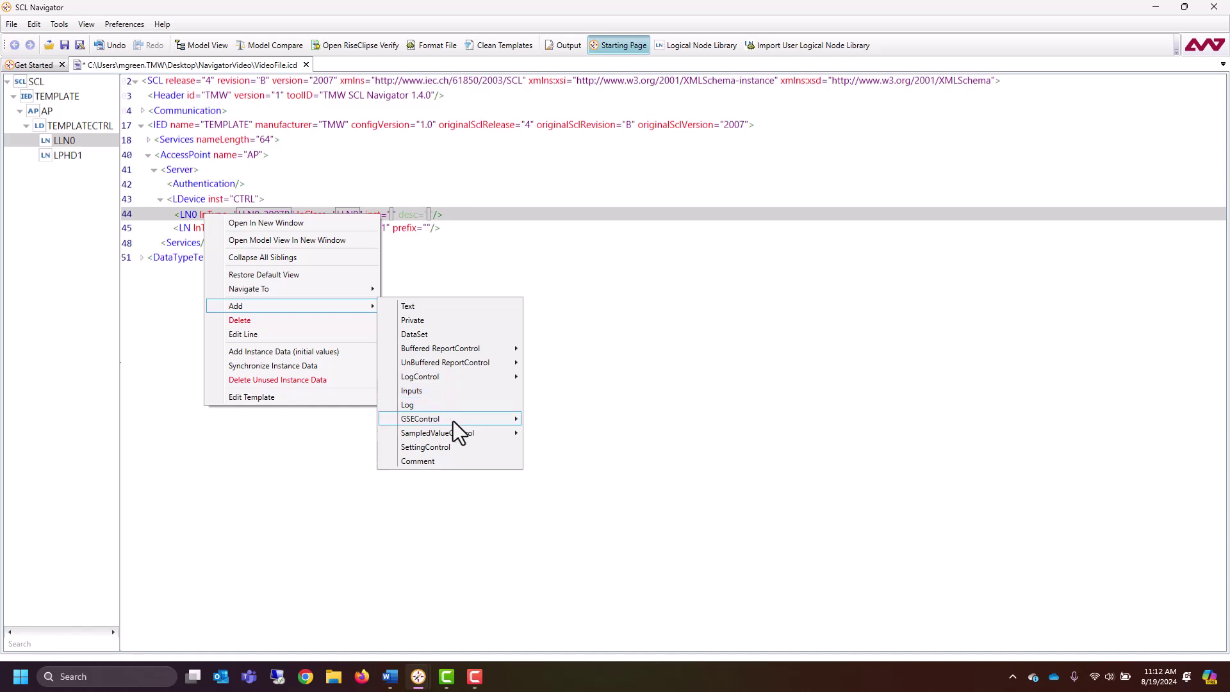
mouse_move(454, 422)
Drag XCBR from IEC 61850-7-4 Group X - Switchgear in the Logical Node Library onto TEMPLATECTRL.
click(710, 49)
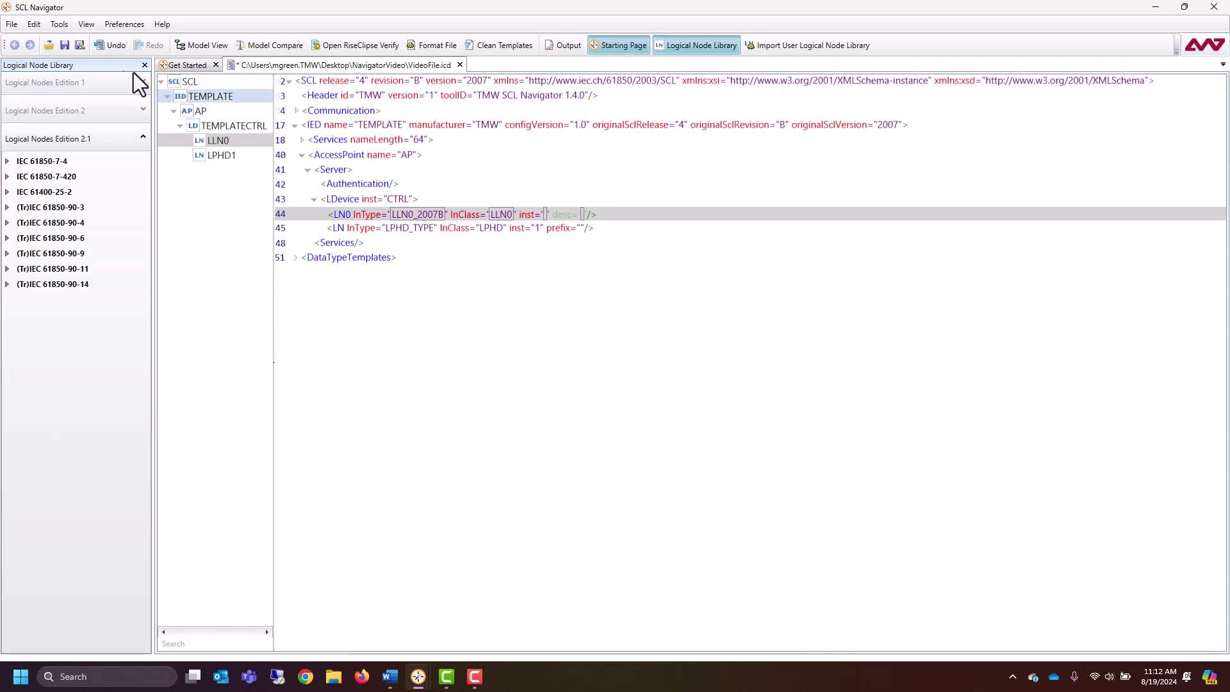
click(7, 162)
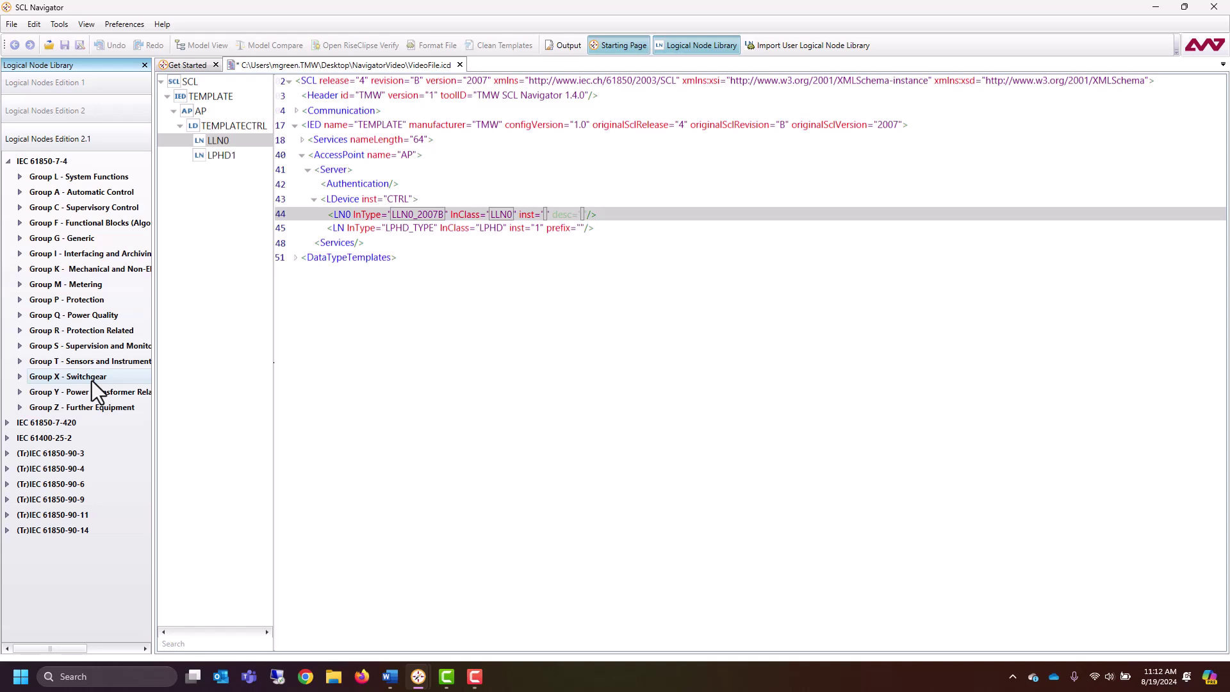
click(20, 377)
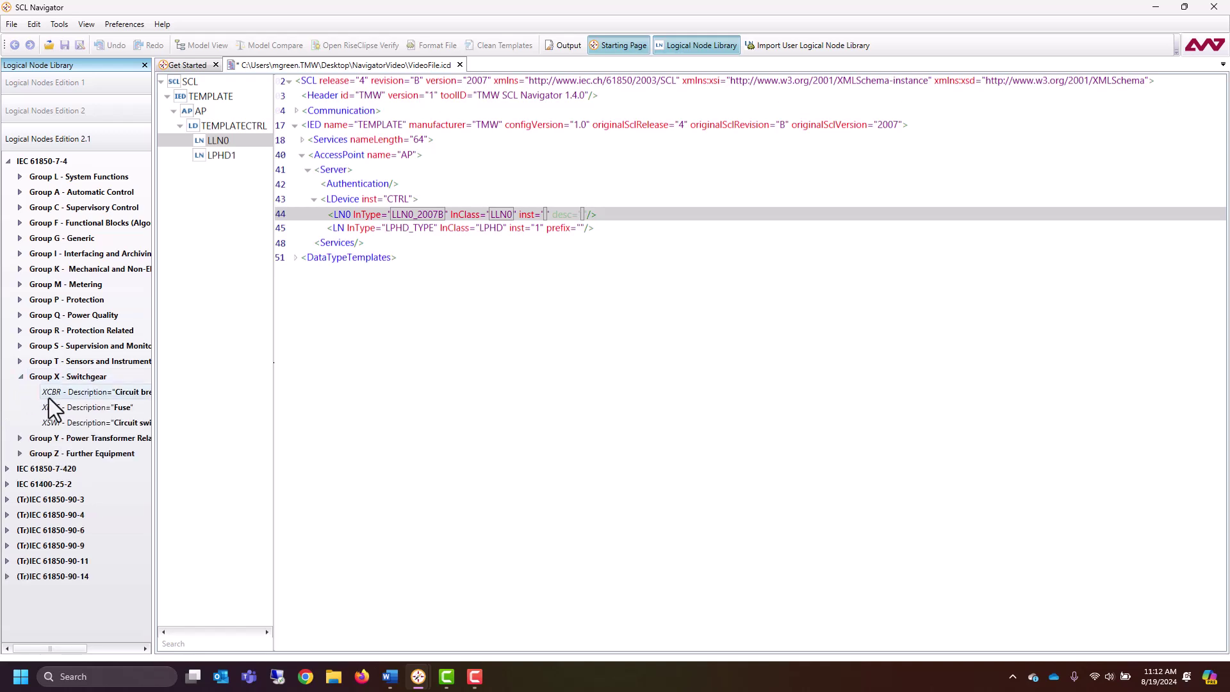
drag(58, 393, 249, 125)
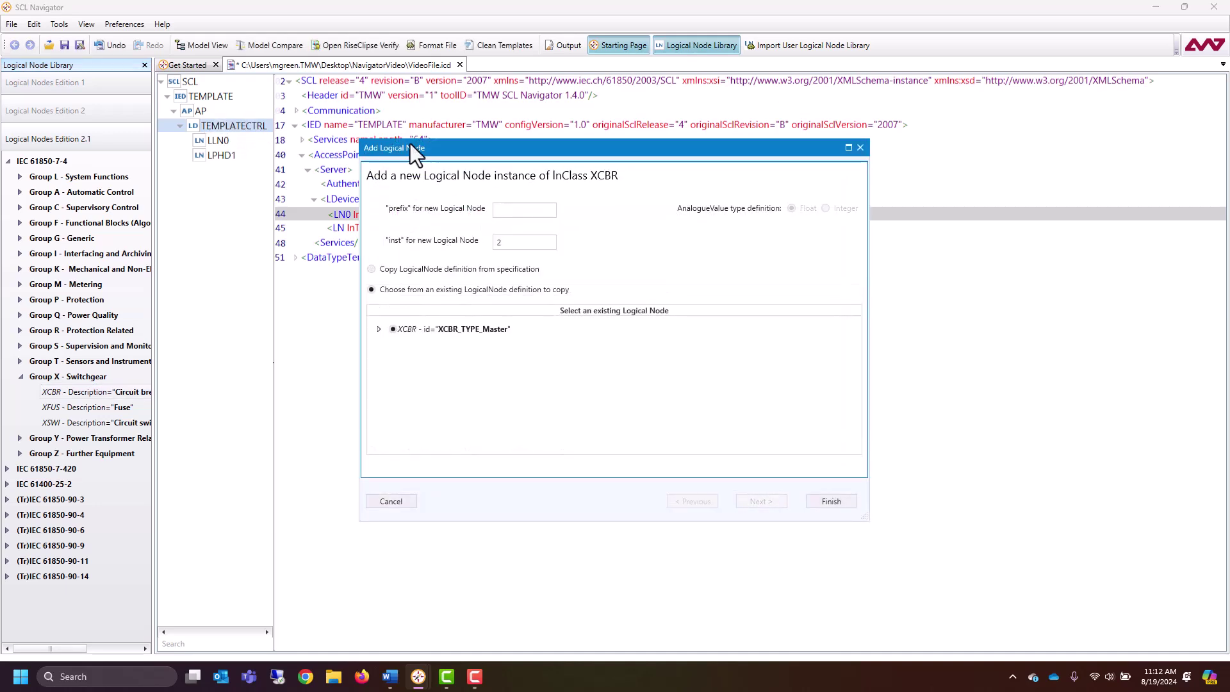
Start the new XCBR logical node with prefix Test, copying the XCBR definition.
click(860, 148)
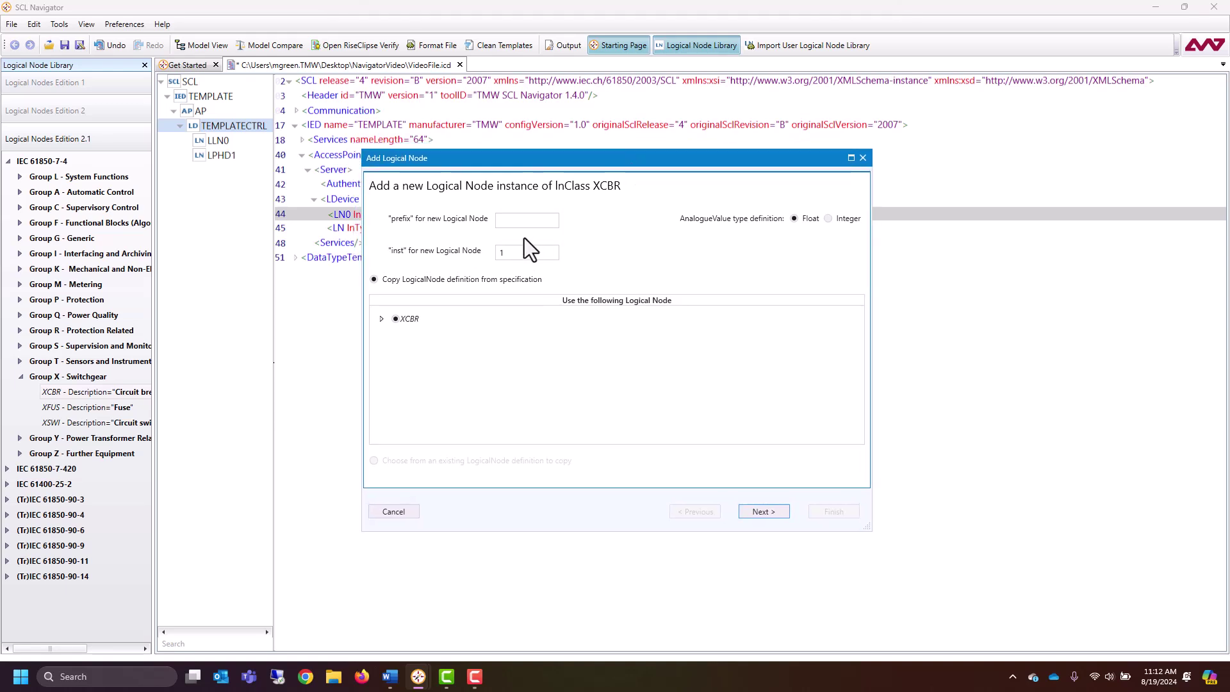
click(510, 220)
text(Test)
click(383, 324)
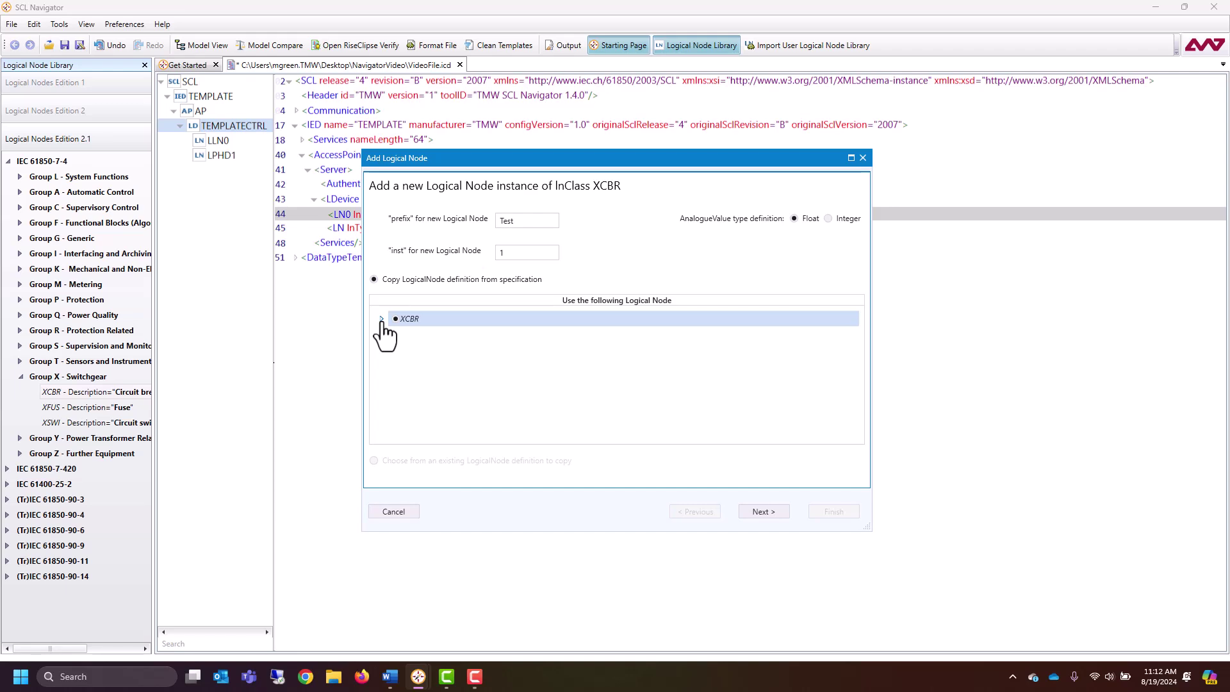
click(382, 319)
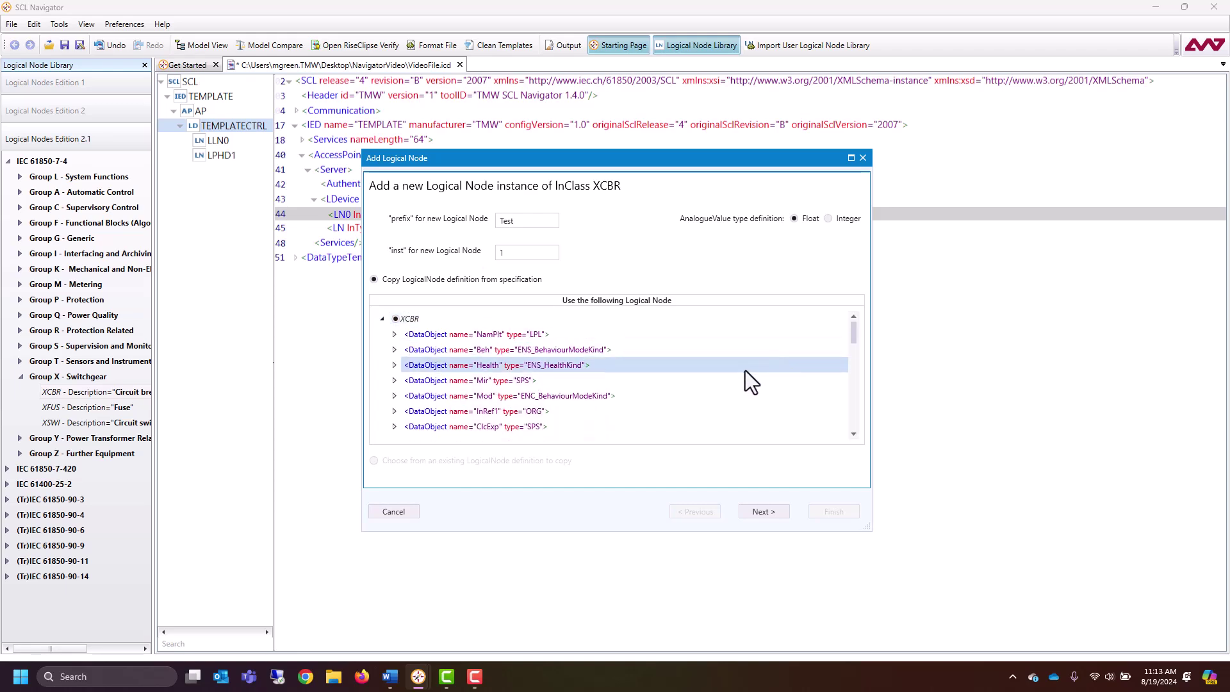
scroll(746, 374, down, 6)
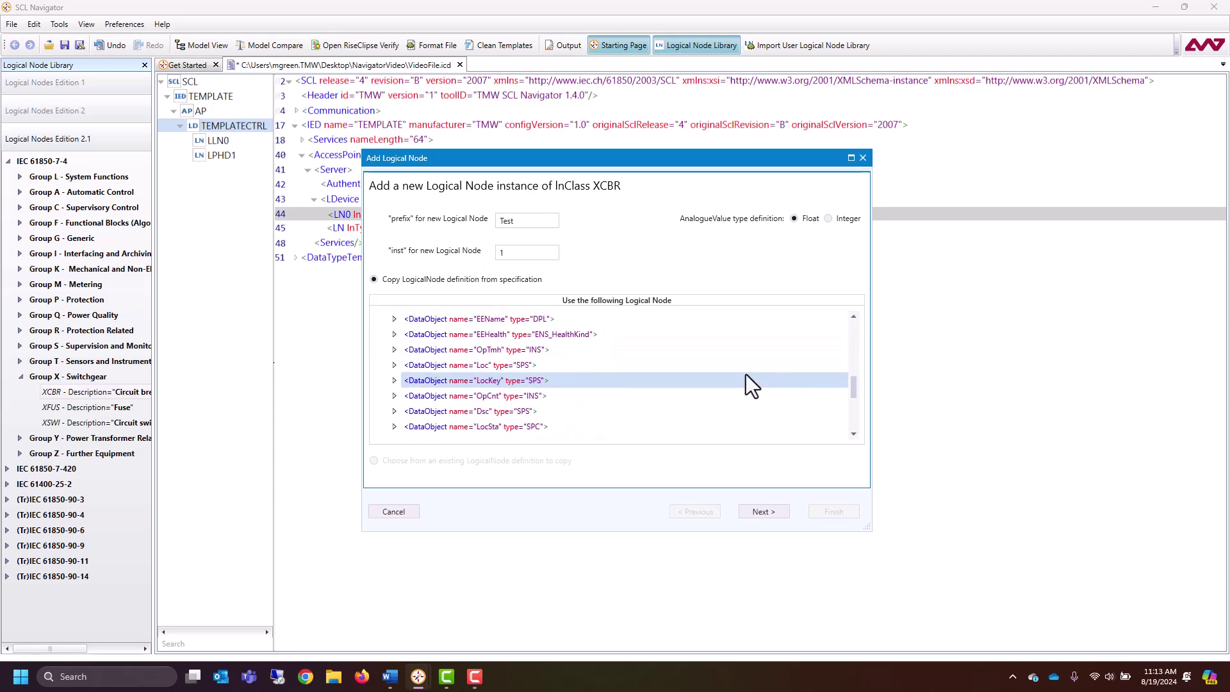
click(765, 511)
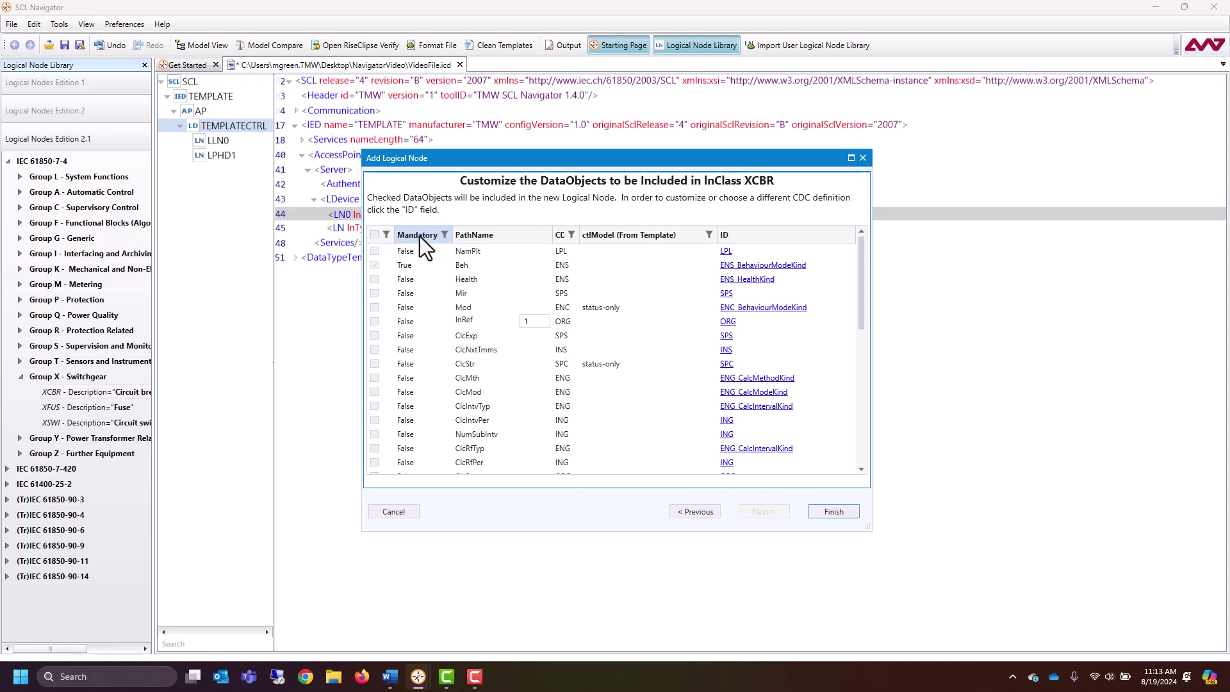
Include the NamPlt, Health, Mir, Mod, ClcExp, ClcSrc, Blk and InSyn data objects and finish.
click(374, 250)
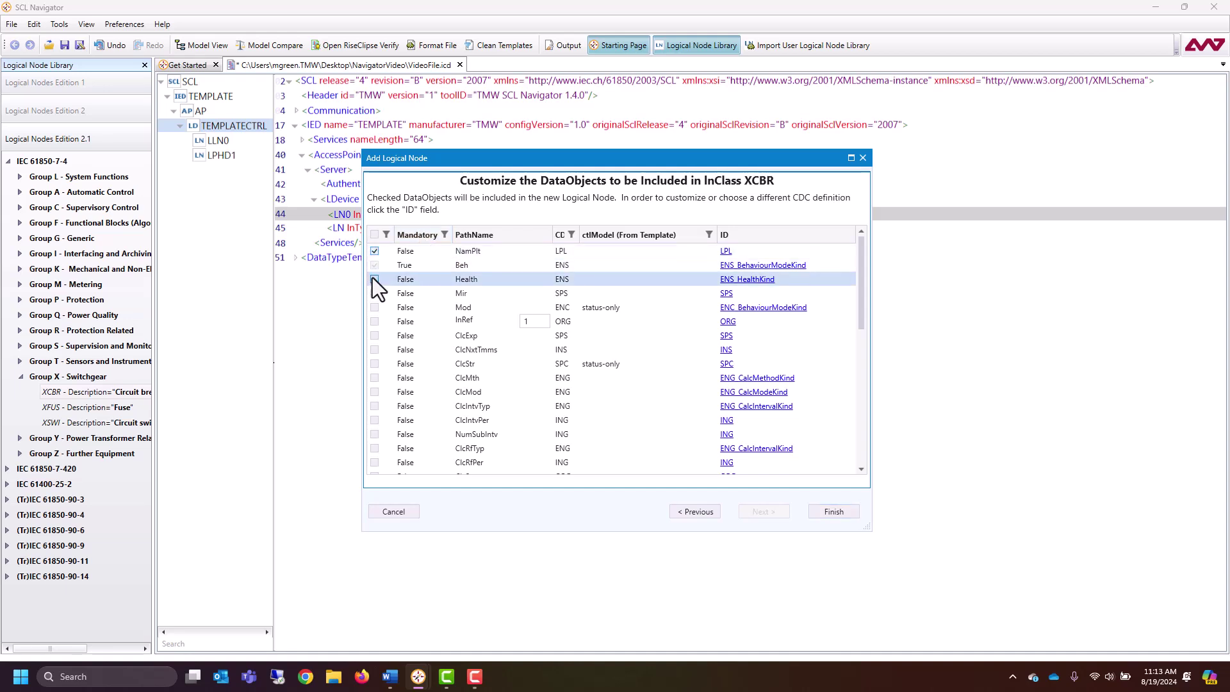
click(374, 279)
click(374, 293)
click(374, 307)
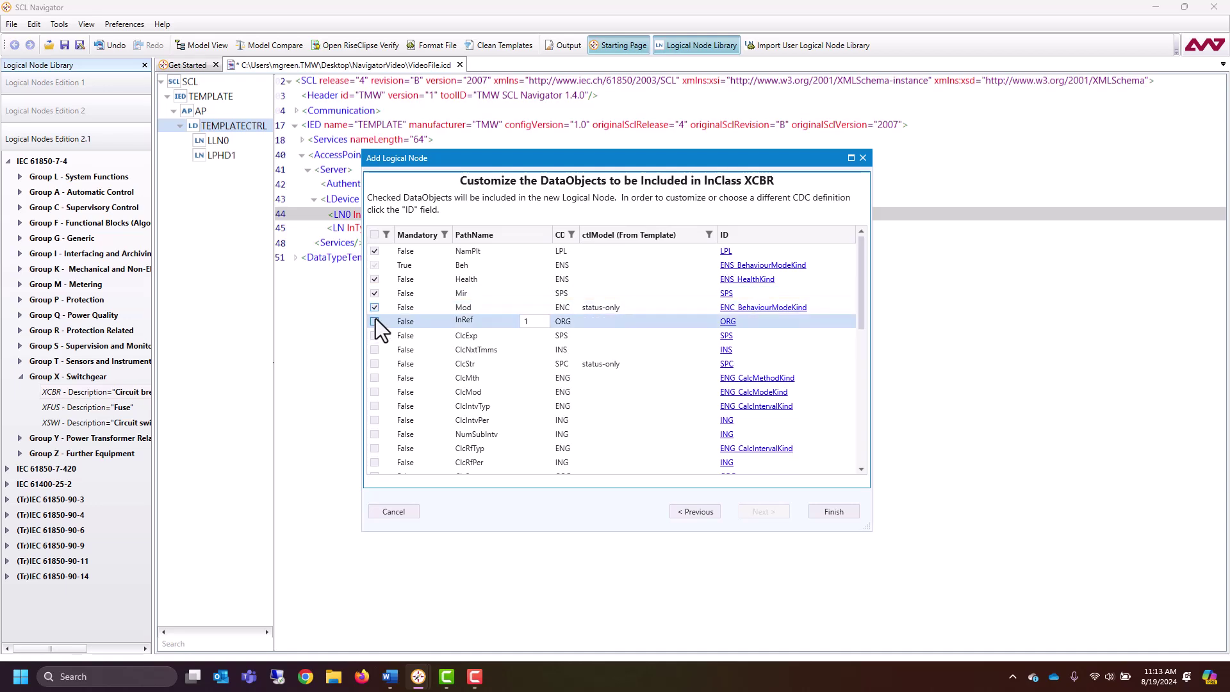
click(374, 335)
scroll(408, 414, down, 2)
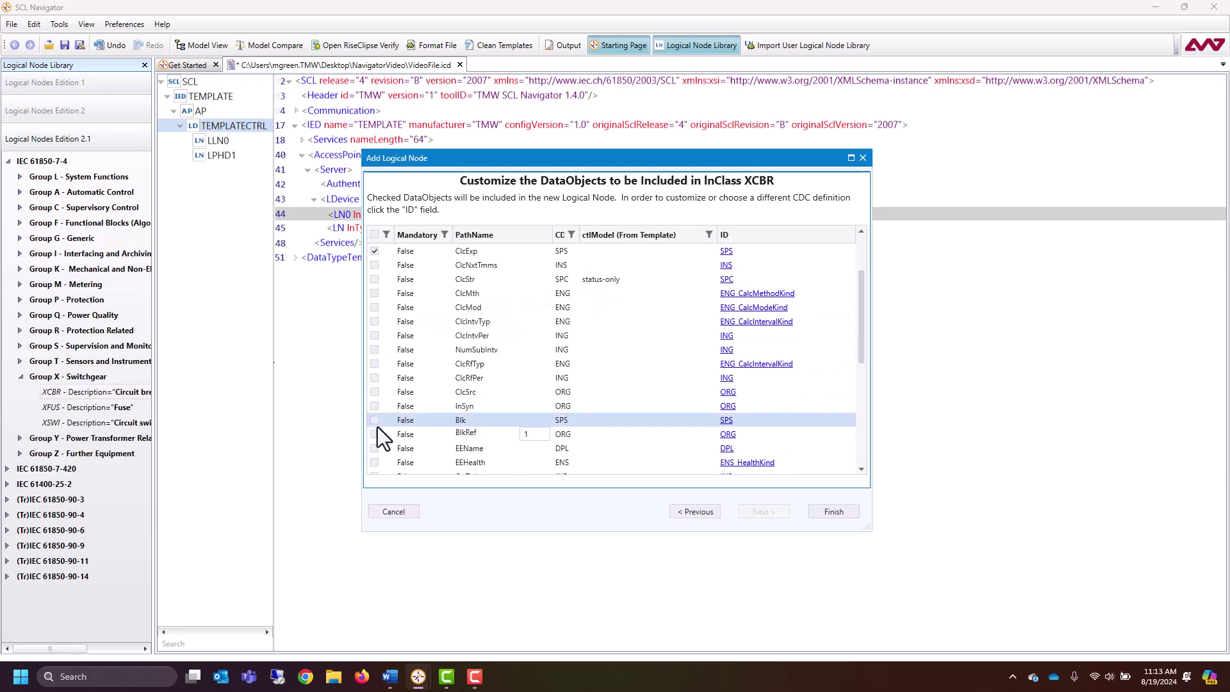
click(378, 419)
click(374, 406)
click(374, 391)
click(375, 406)
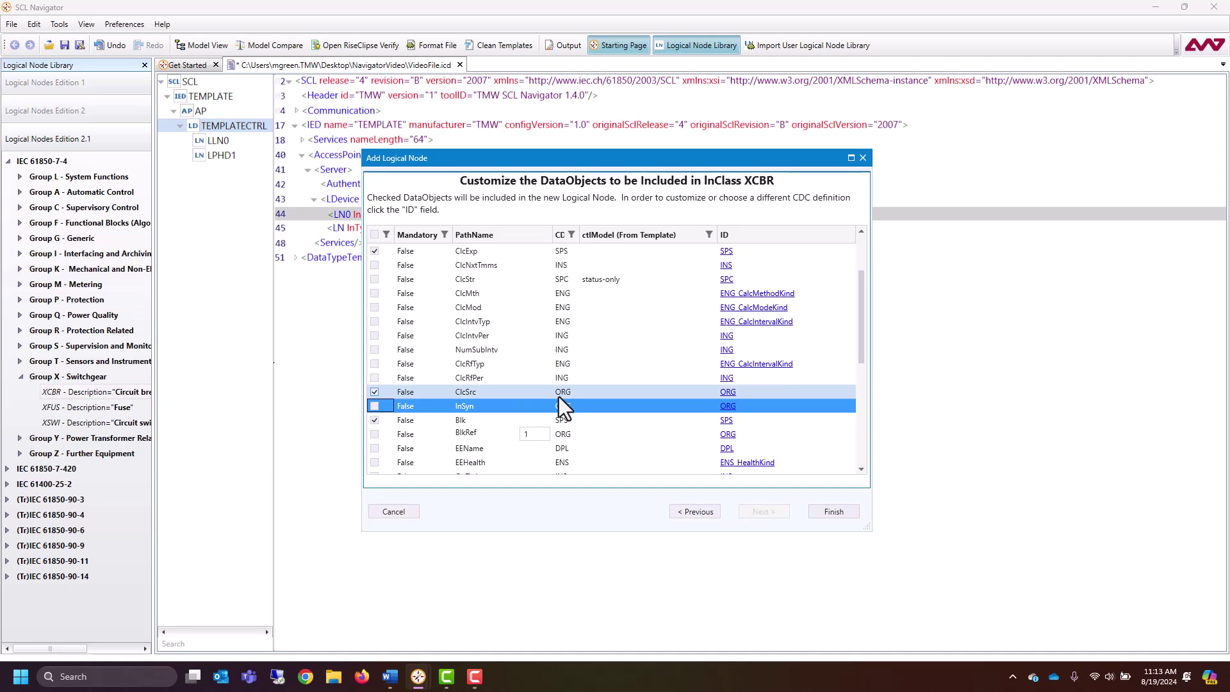
click(375, 405)
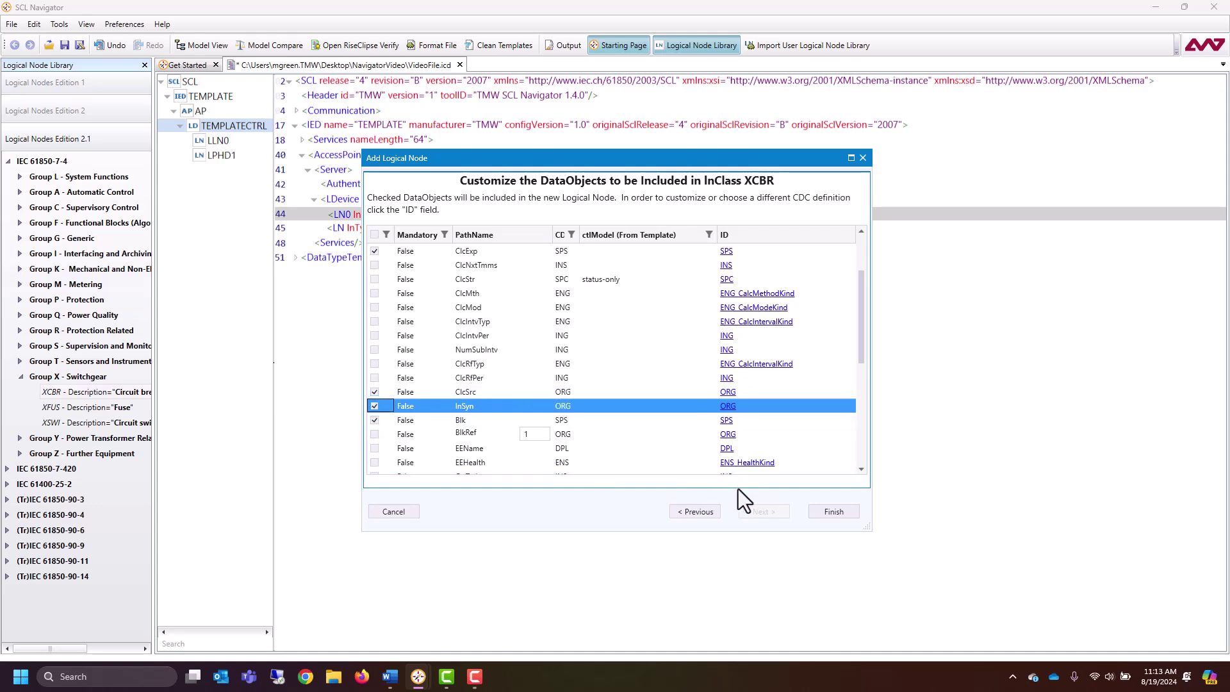
click(830, 514)
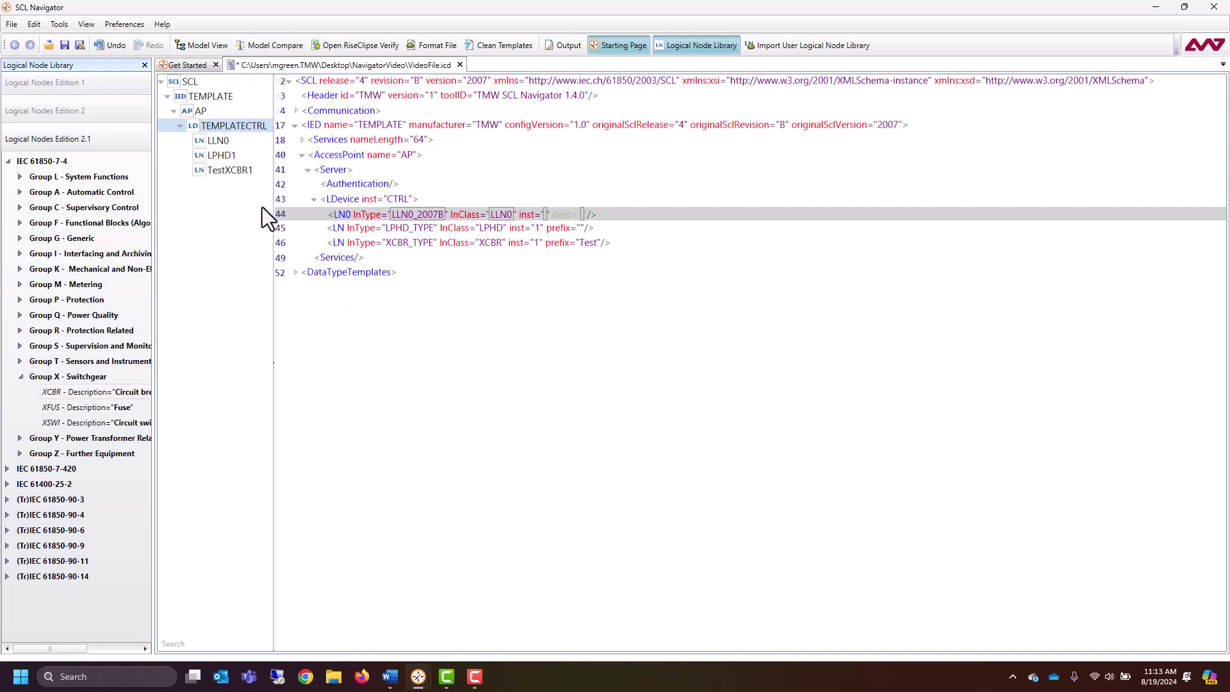
click(234, 171)
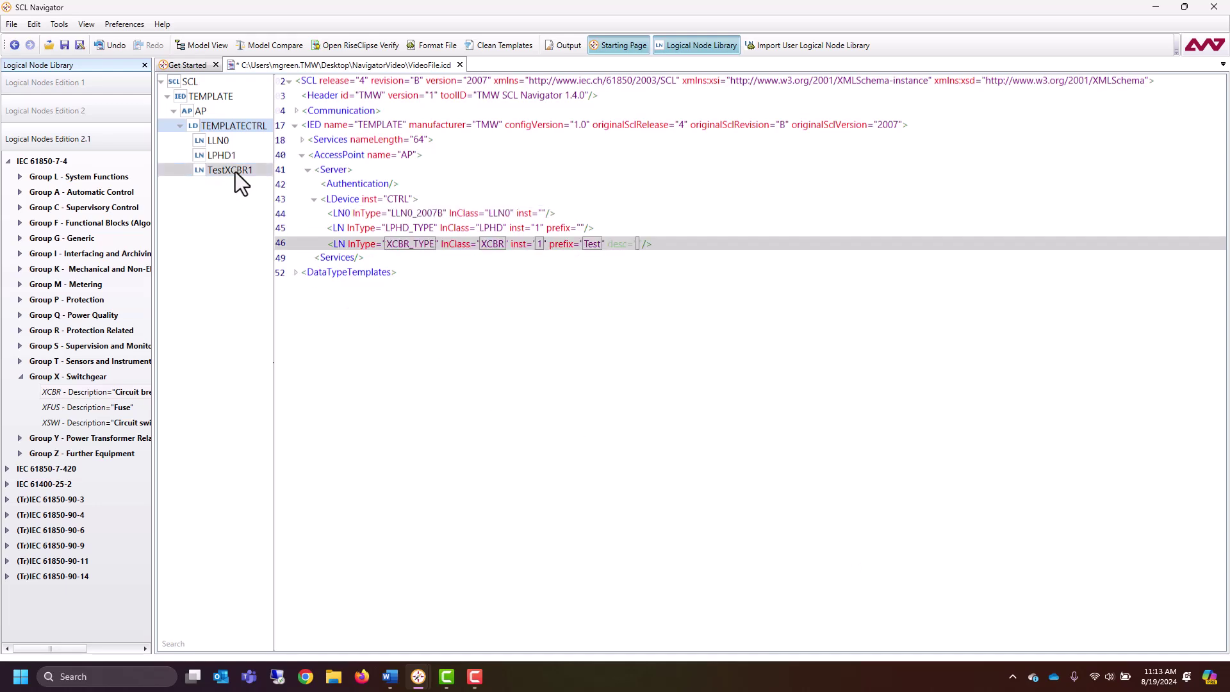
right_click(383, 243)
mouse_move(467, 353)
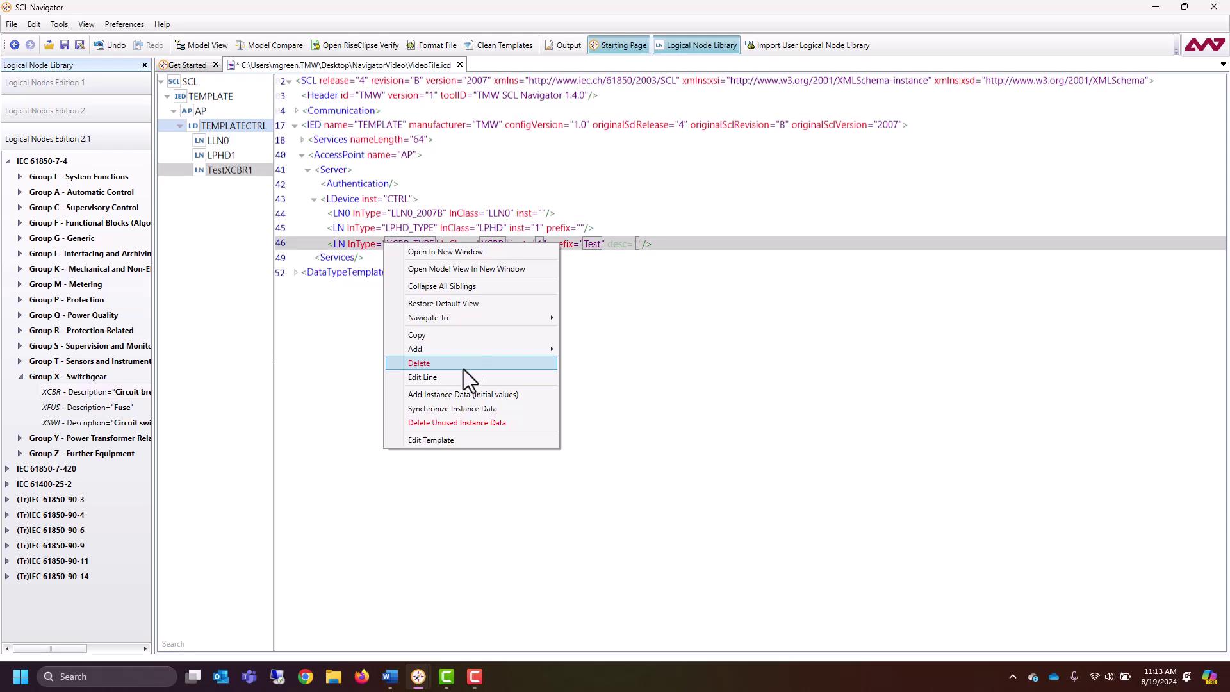
click(425, 440)
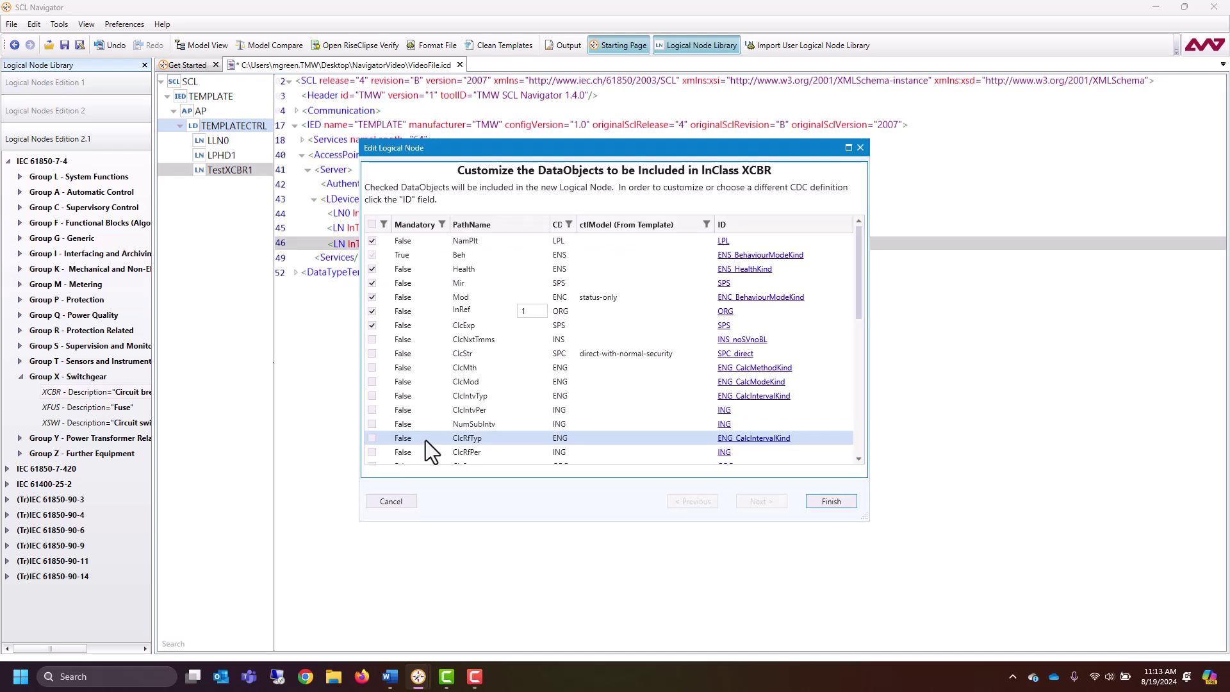
click(406, 501)
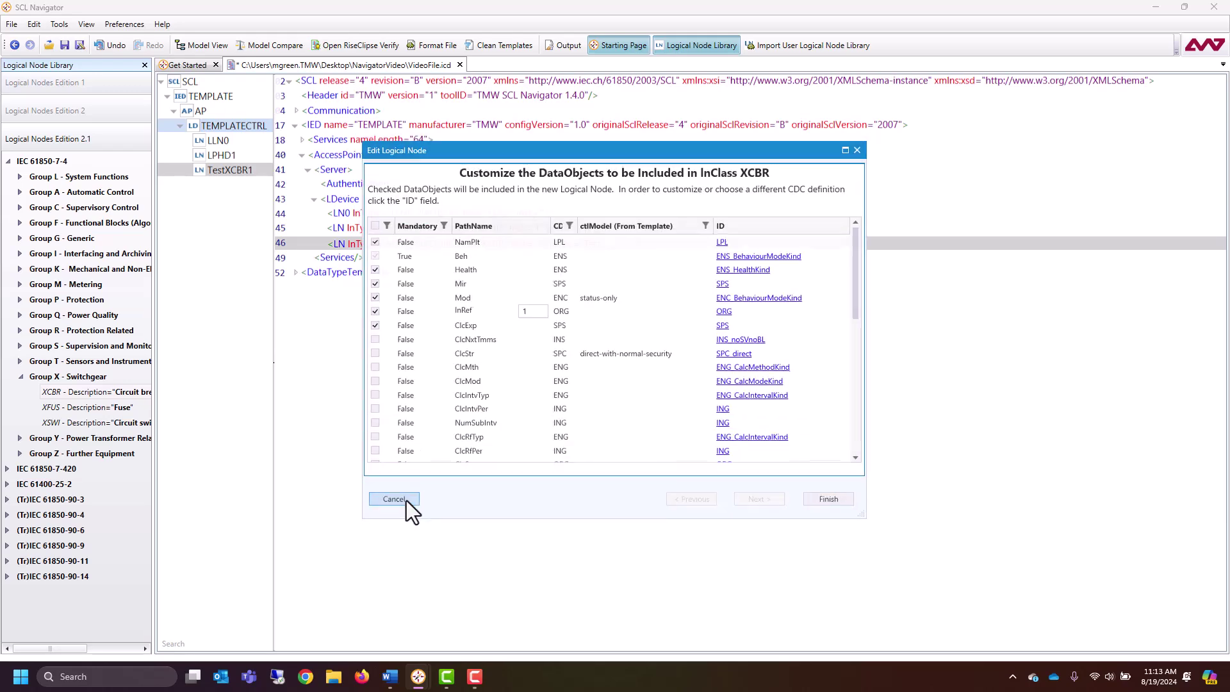
click(210, 140)
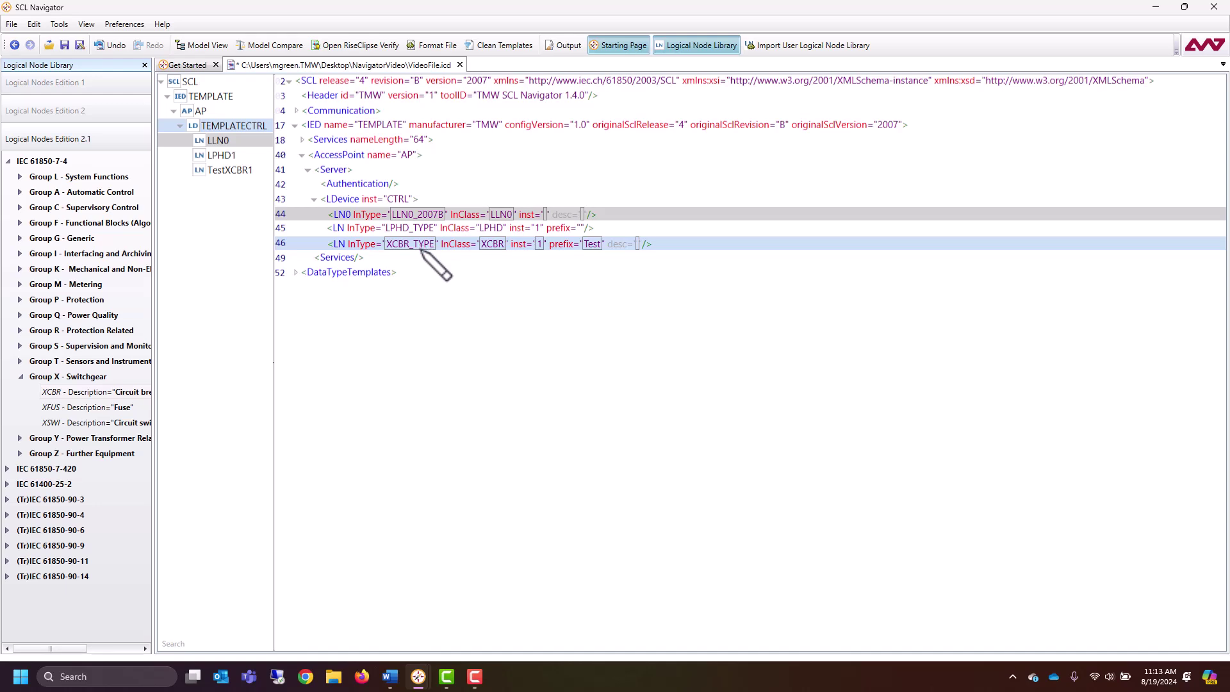
Start a new data set in LLN0 and add TestXCBR1's ST Pos to the FCDA list.
right_click(383, 216)
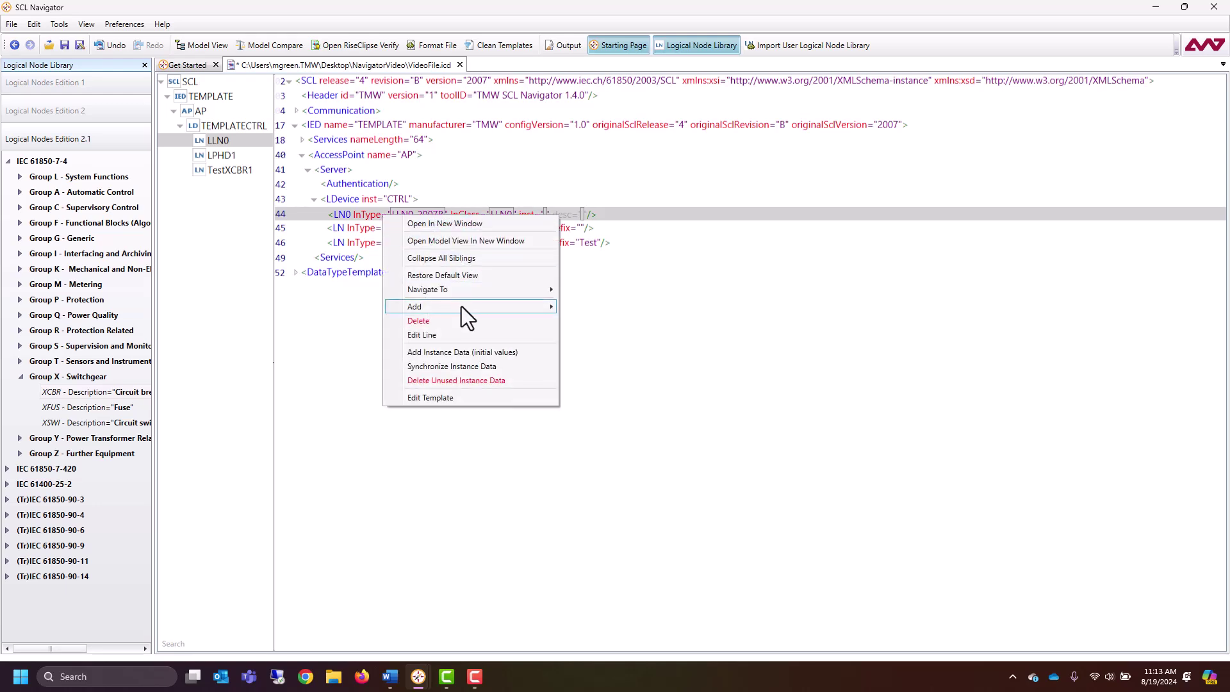
mouse_move(461, 307)
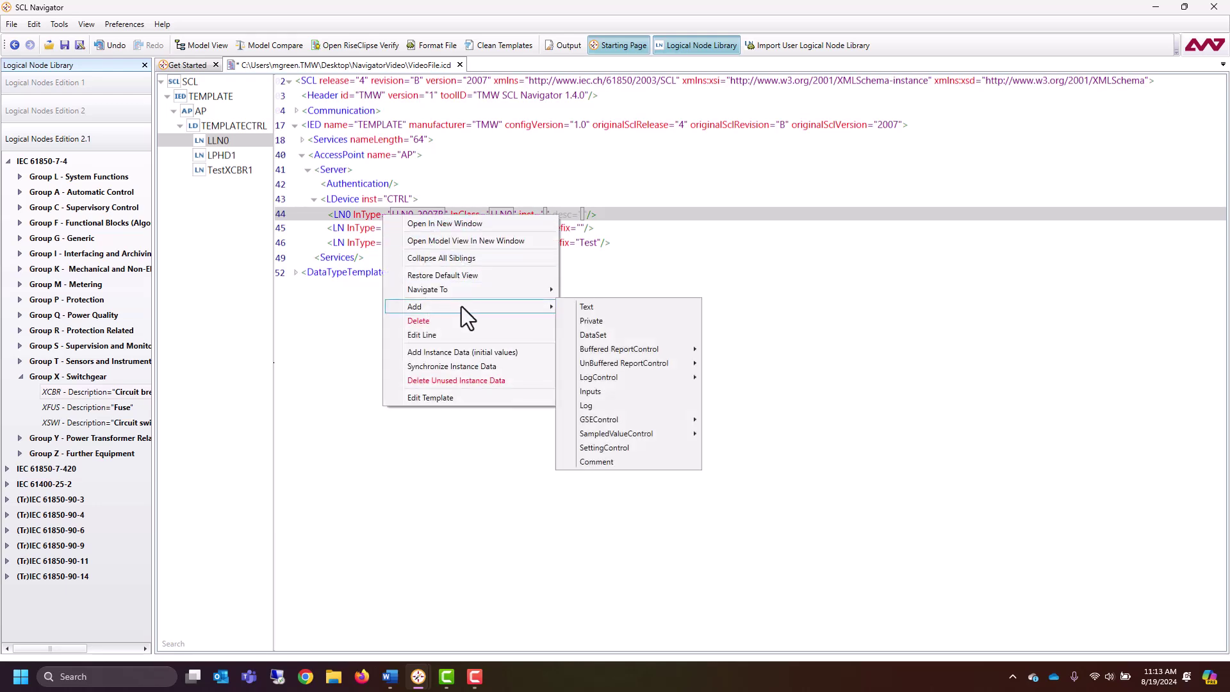
click(649, 337)
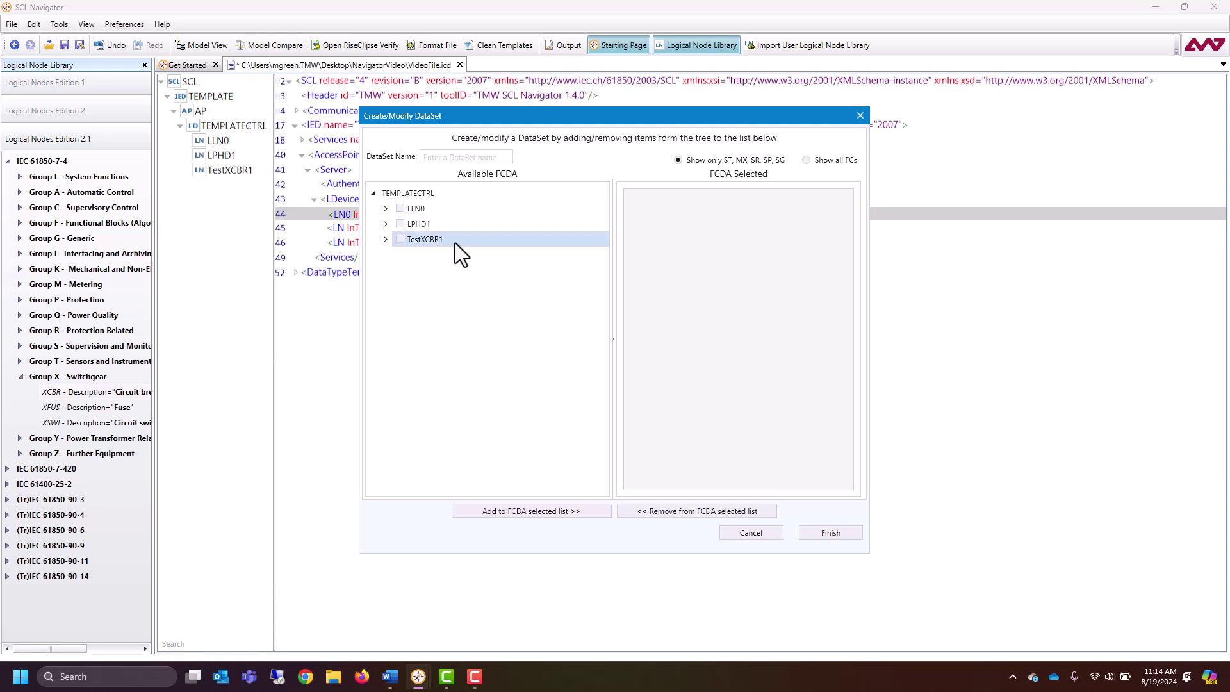
click(385, 239)
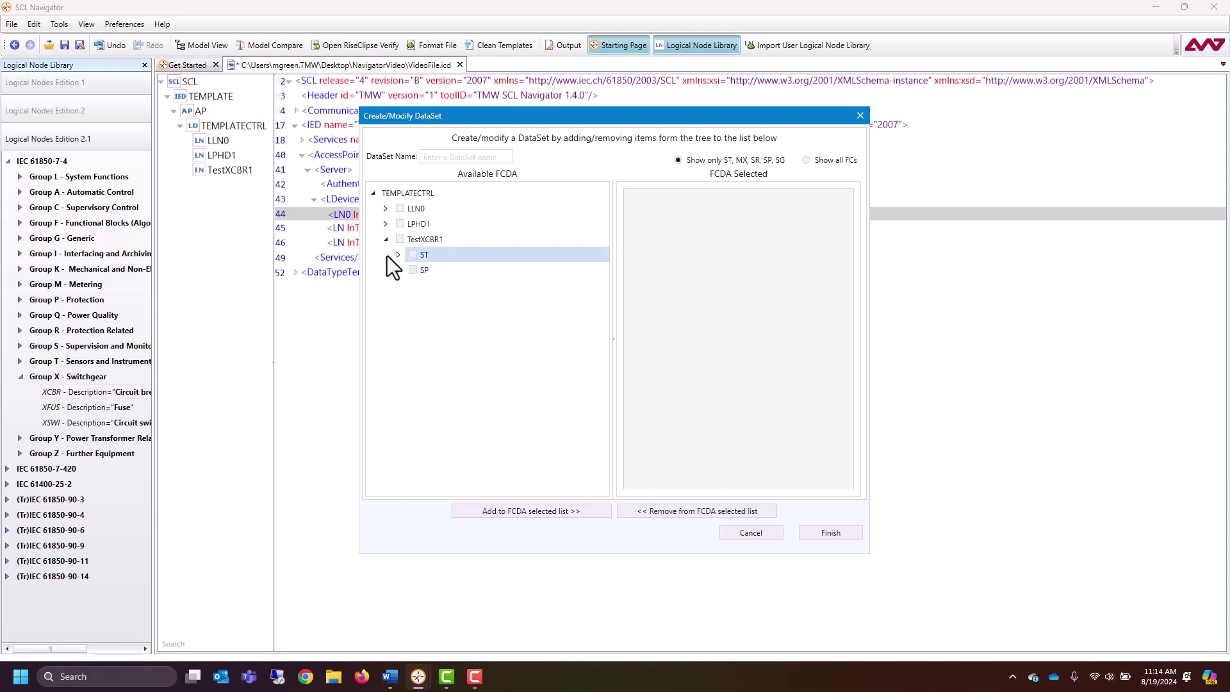
click(397, 255)
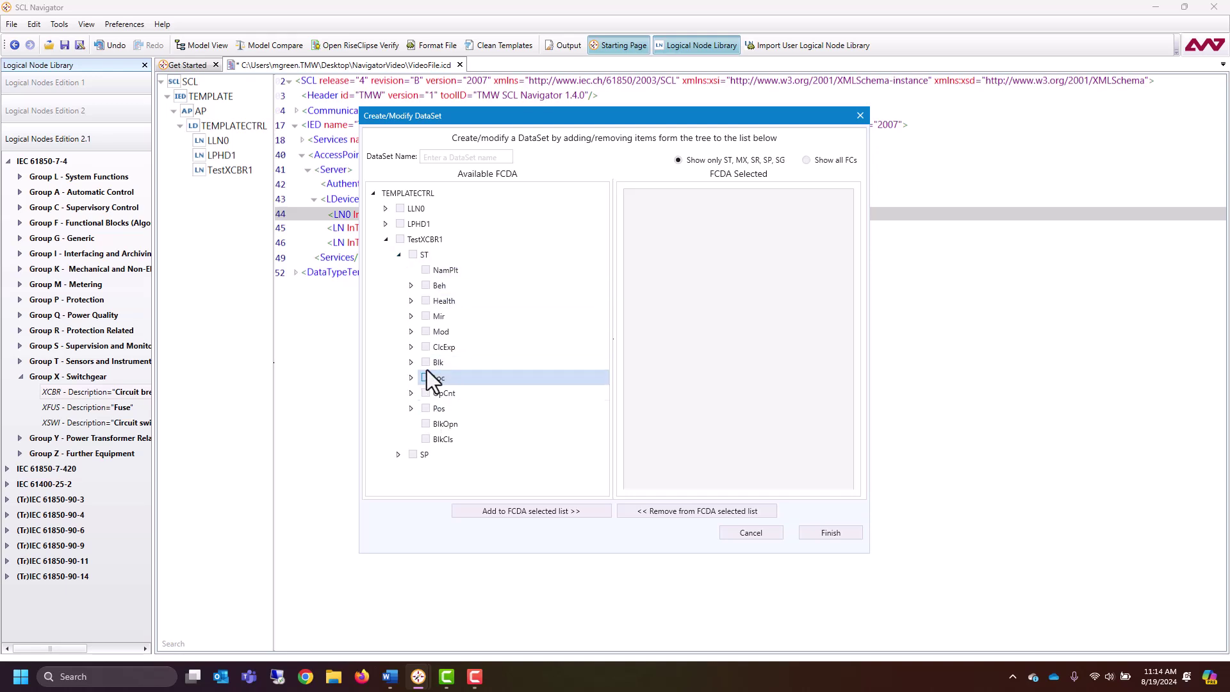
click(412, 408)
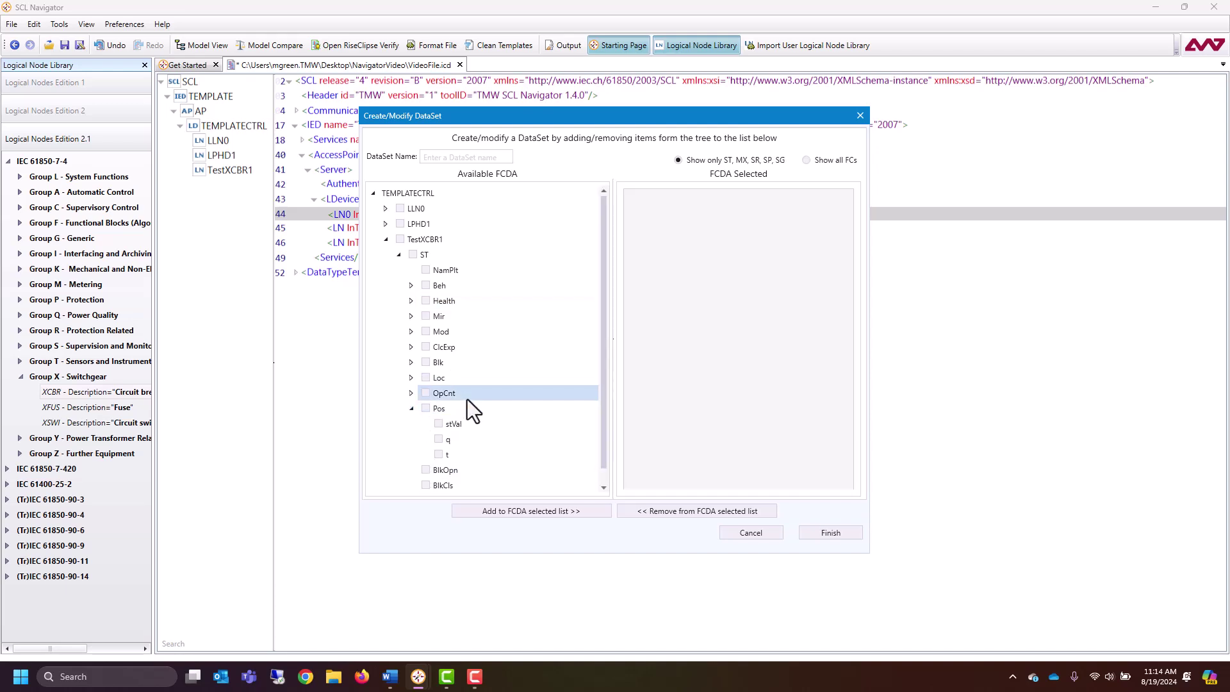
click(423, 409)
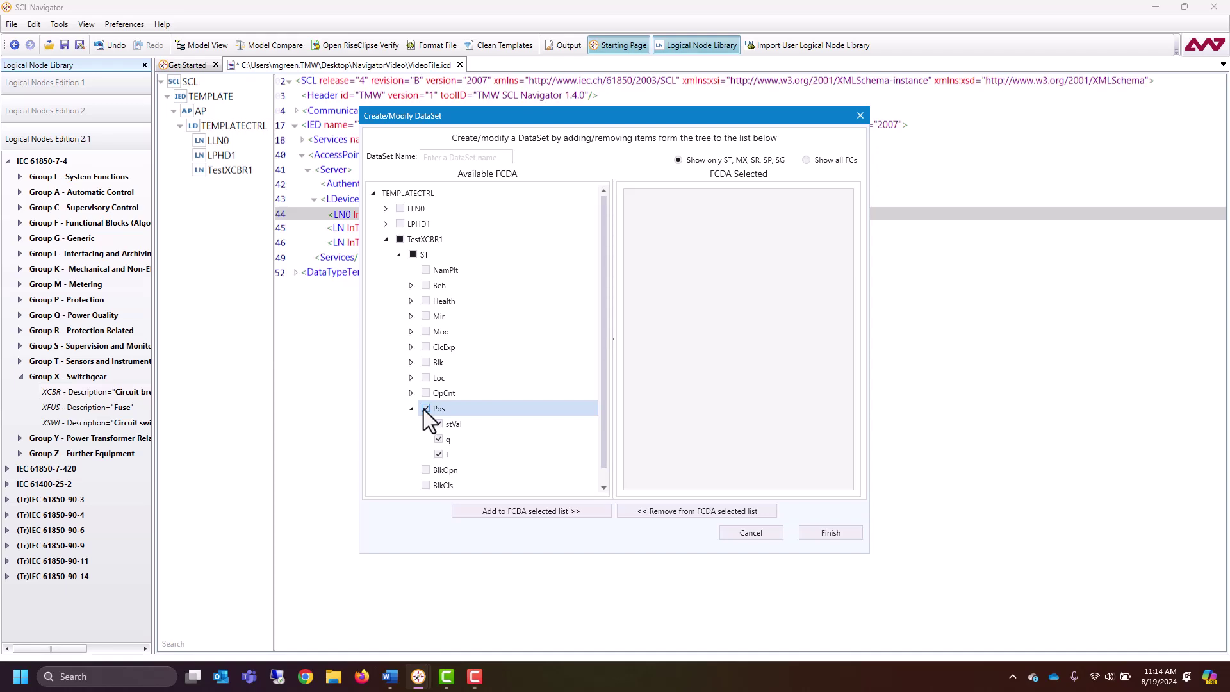
click(551, 511)
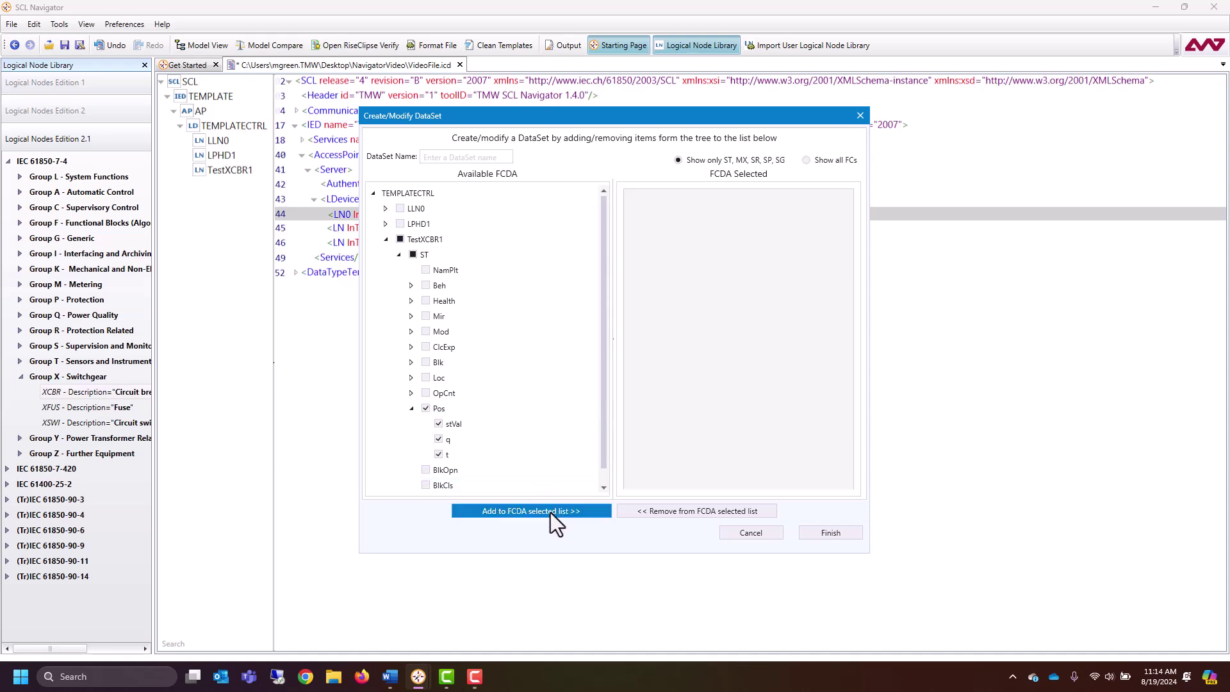
Add LPHD1's ST data and TestXCBR1's Loc, then name the data set NewDataSet.
click(385, 224)
click(412, 240)
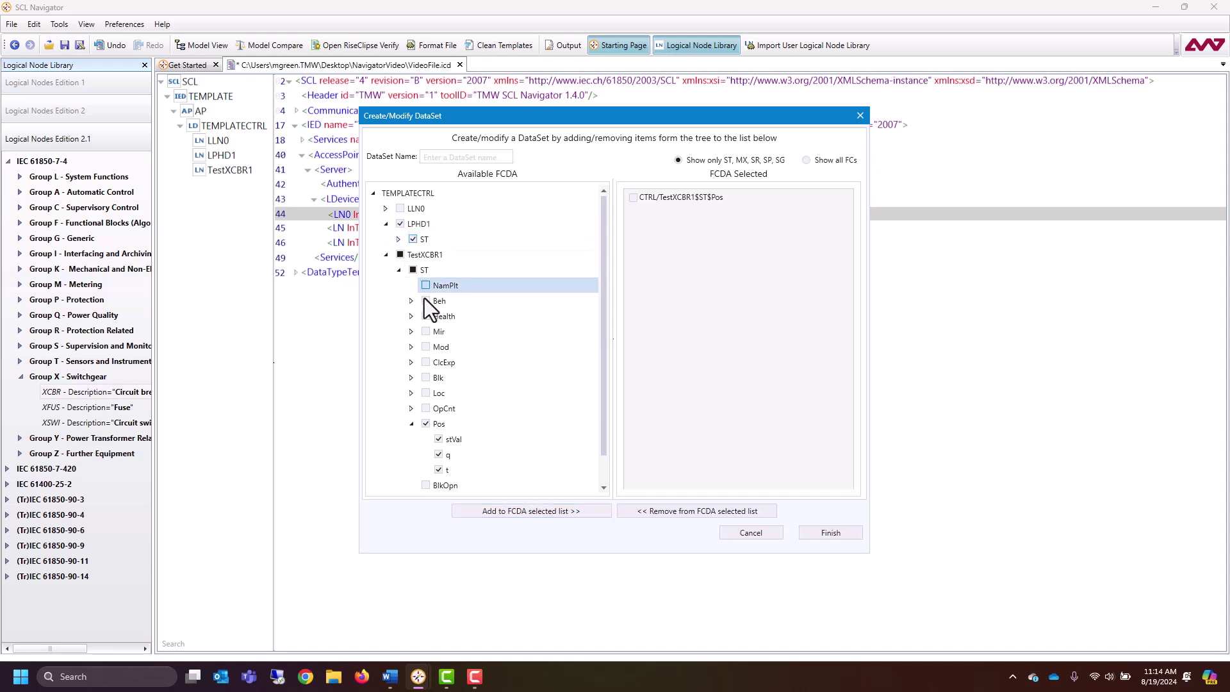
scroll(424, 298, down, 1)
click(425, 362)
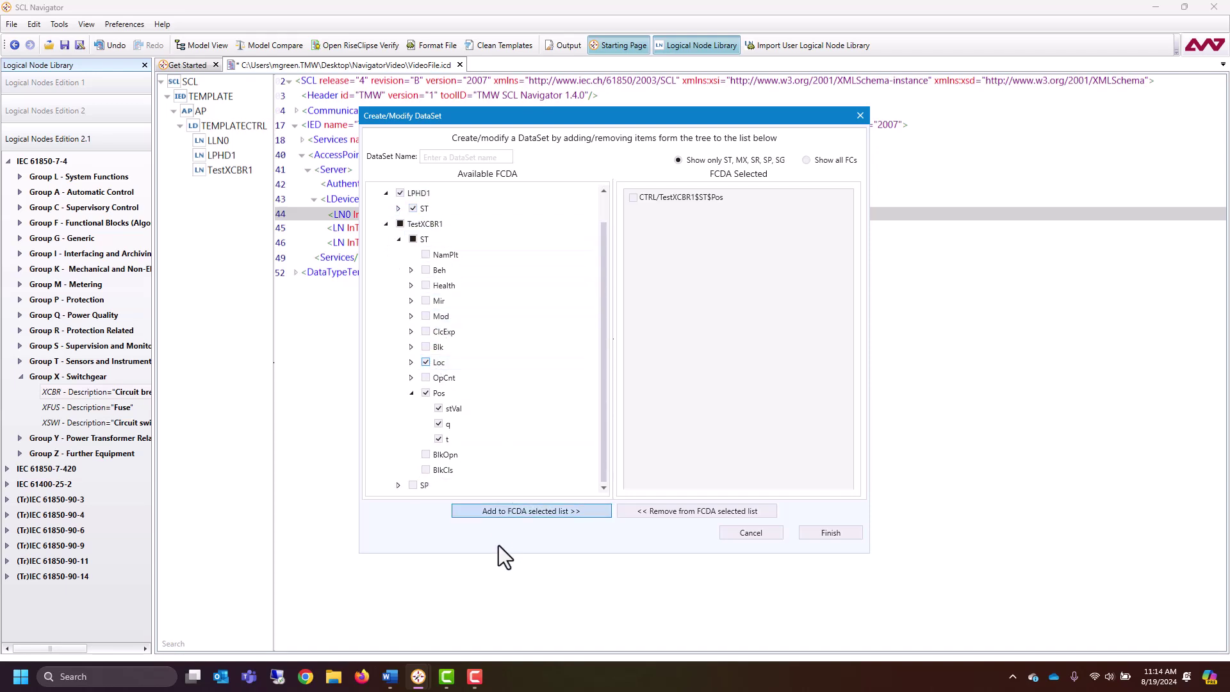
click(503, 512)
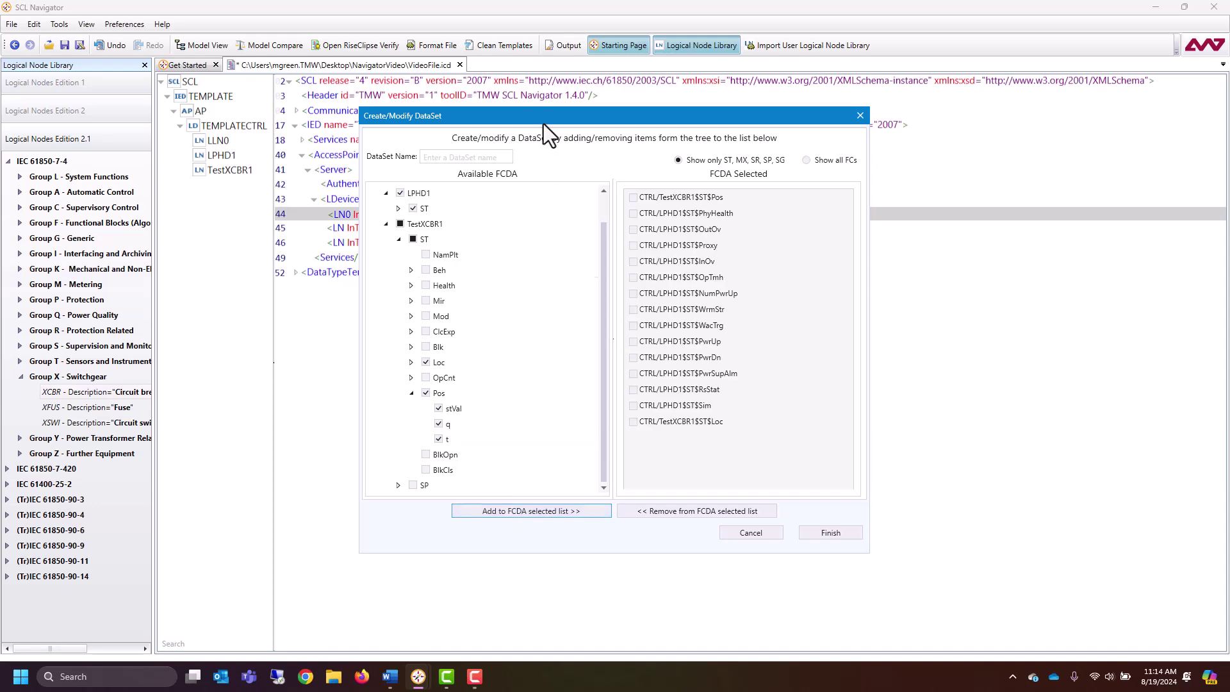
click(457, 157)
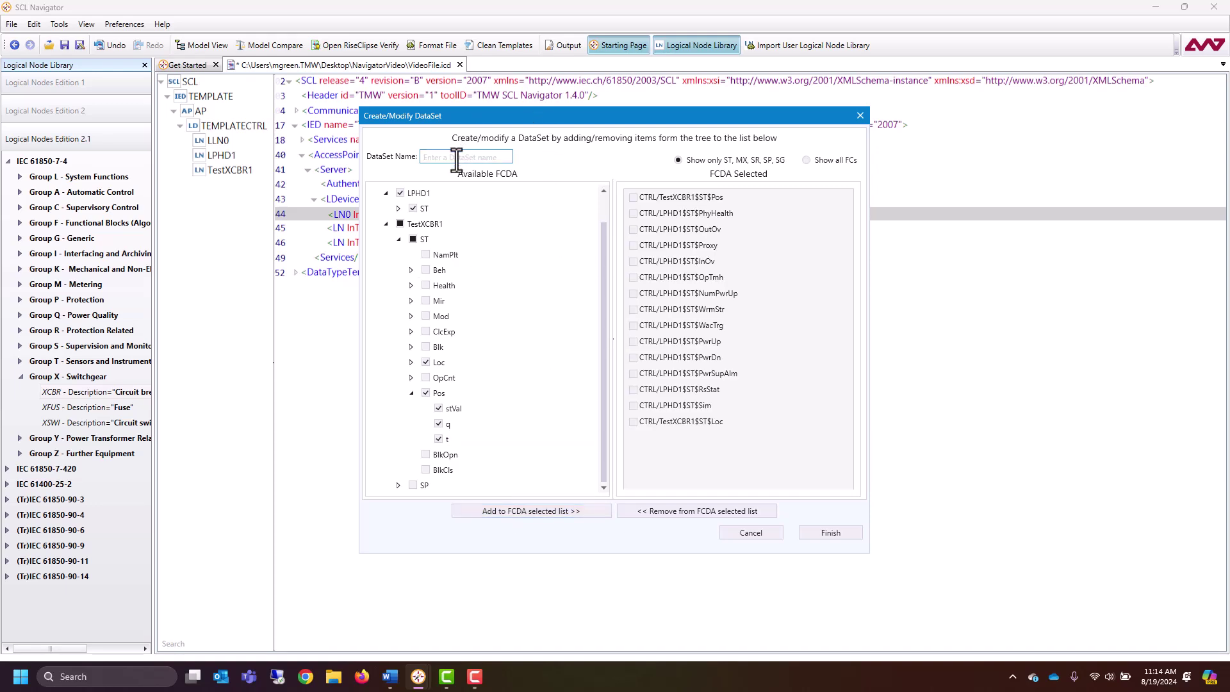
text(NewDataSet)
click(830, 533)
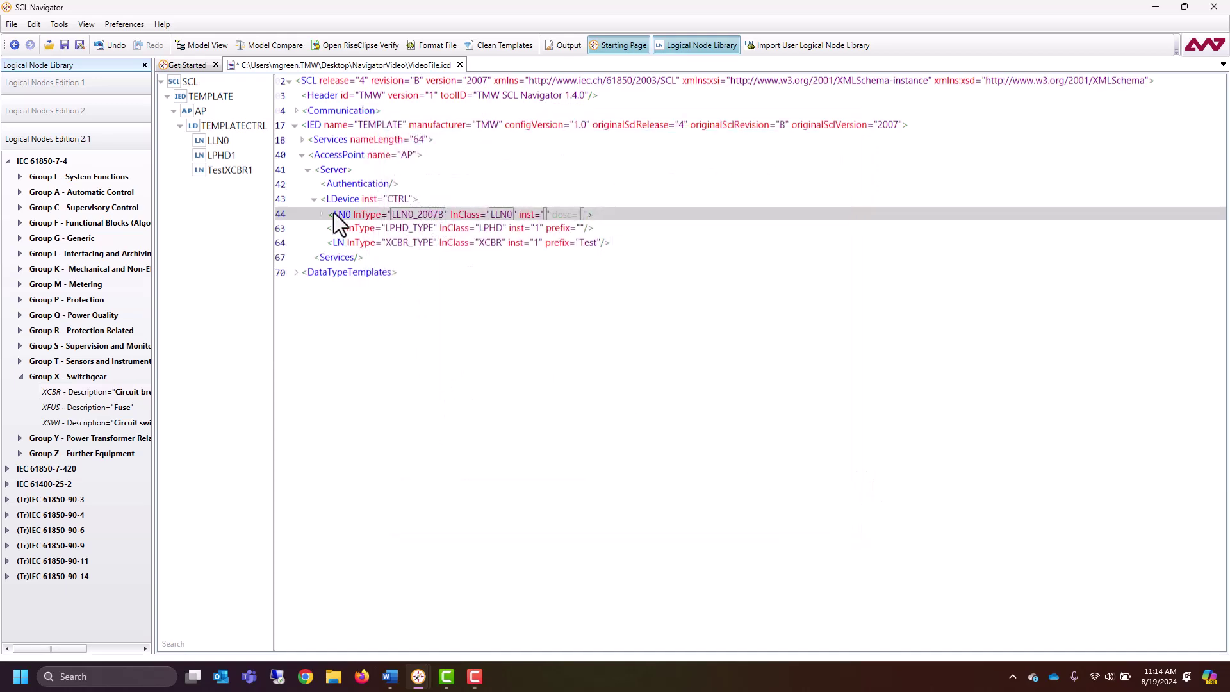
Add a buffered ReportControl named NewRpt to LN0, bound to the NewDataSet data set.
click(320, 214)
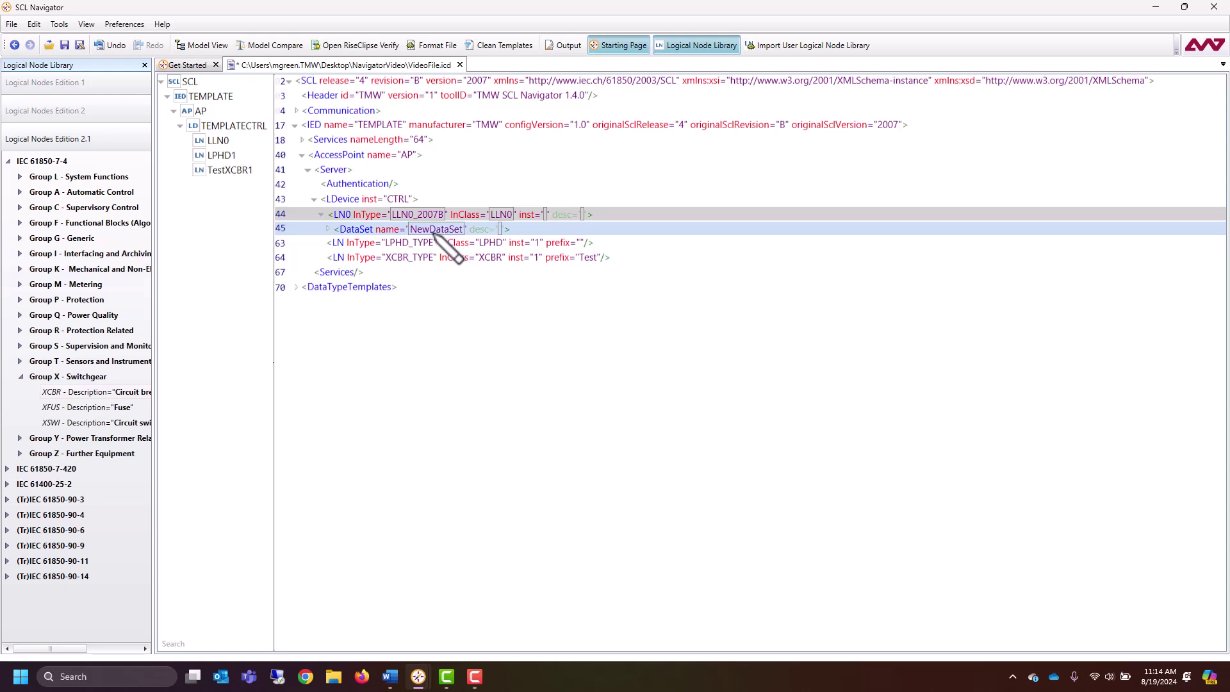
right_click(380, 214)
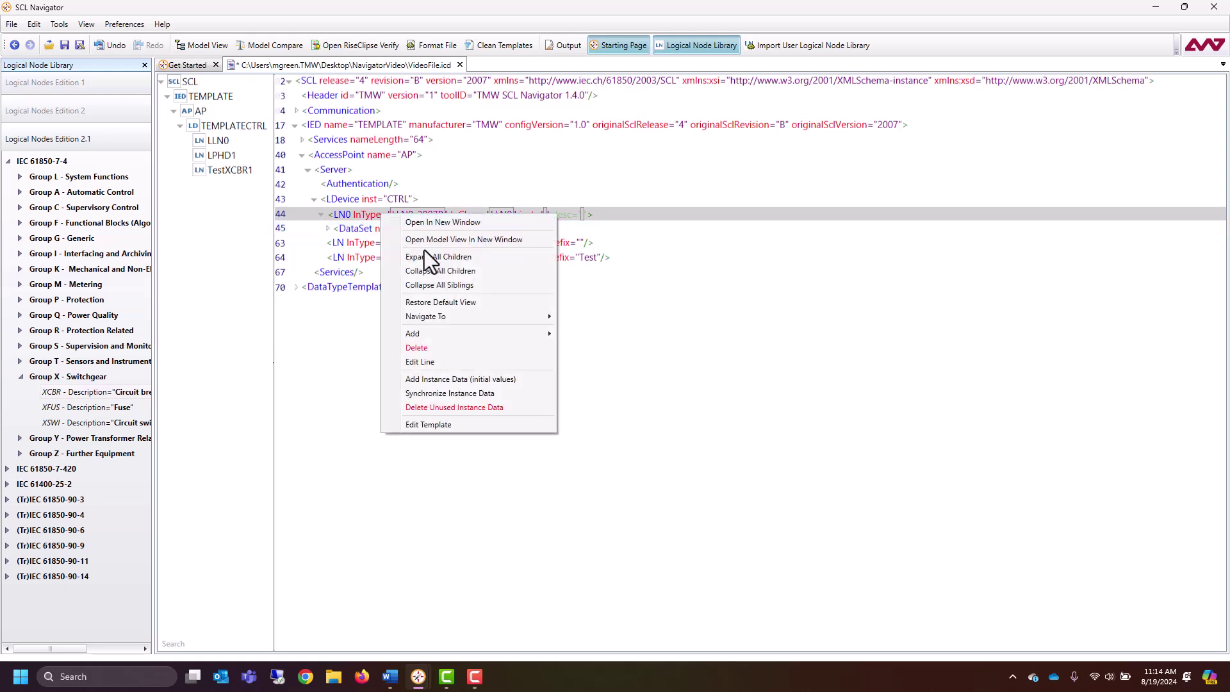
mouse_move(455, 337)
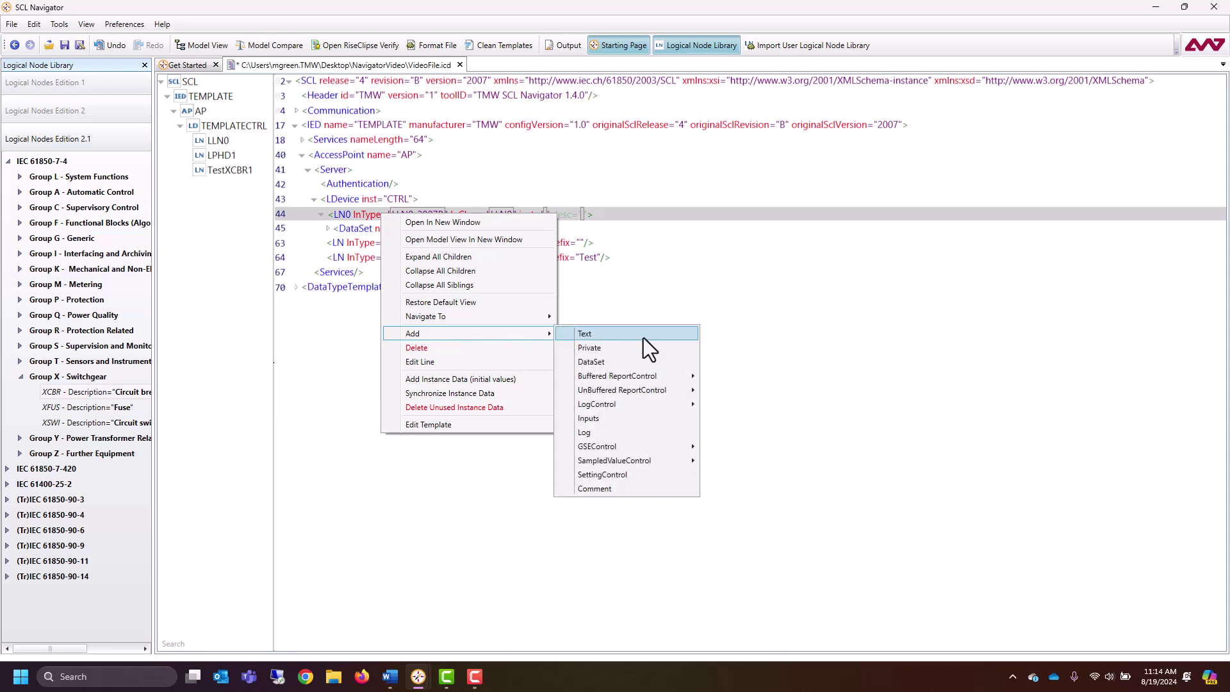
mouse_move(662, 381)
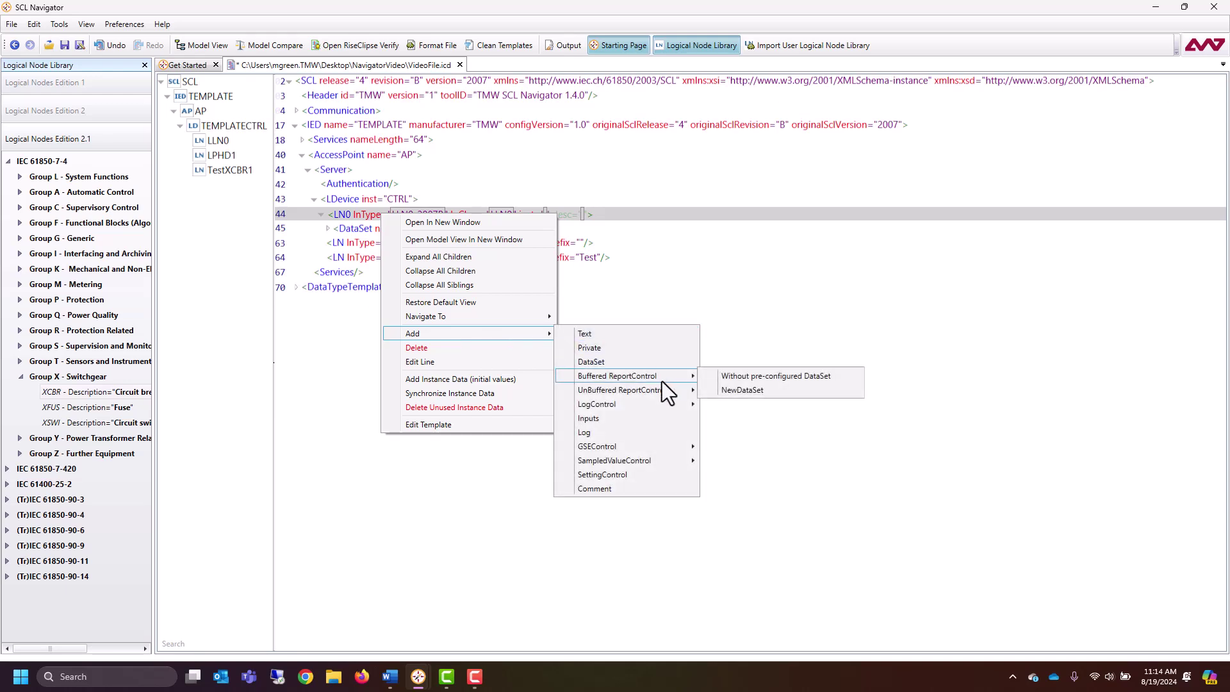
click(767, 393)
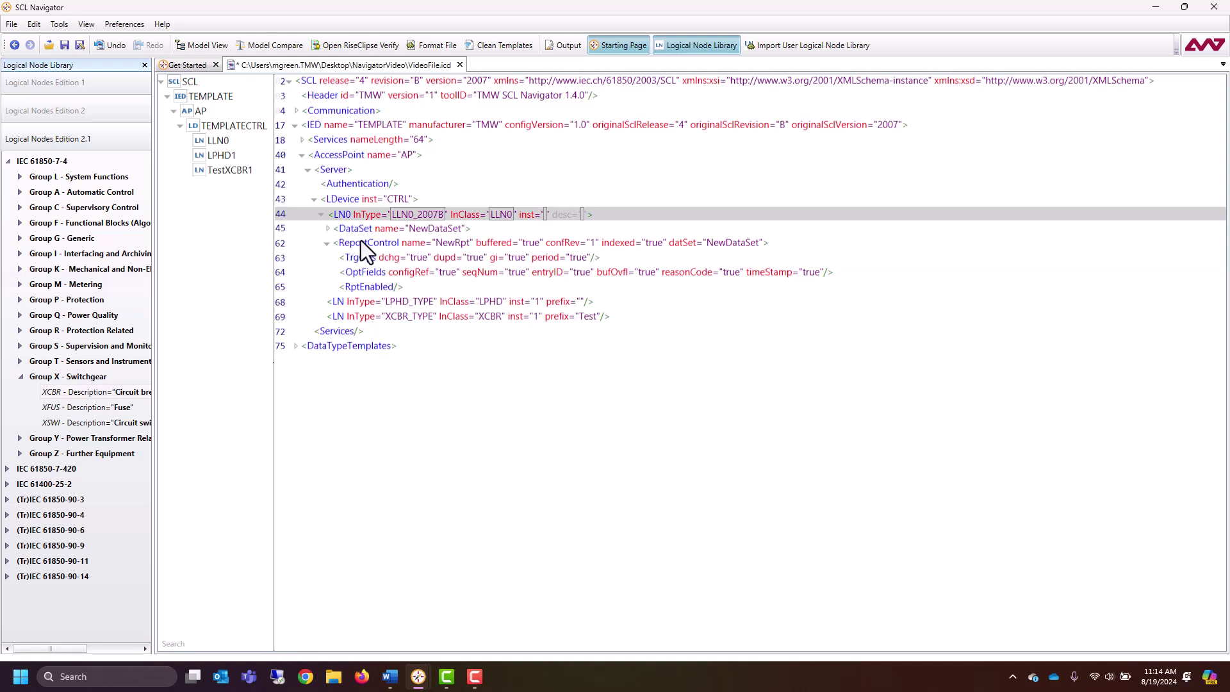
click(328, 244)
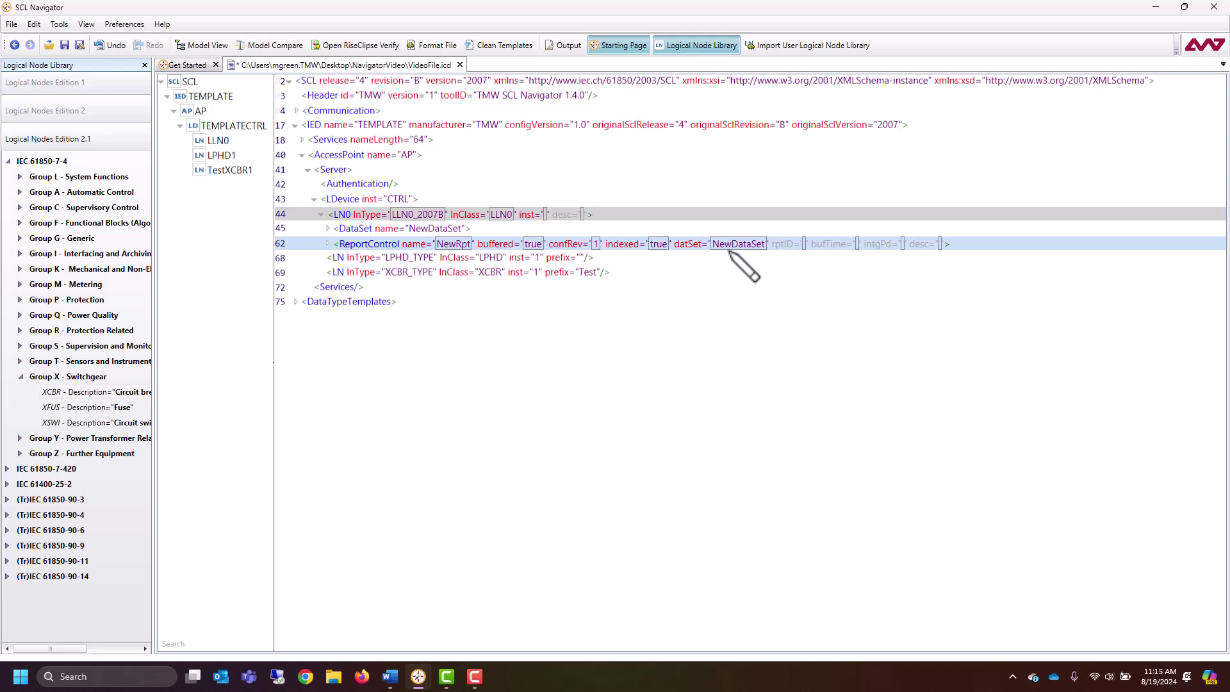
Trace NewDataSet's first FCDA to the Pos data object definition, then return to it.
click(345, 228)
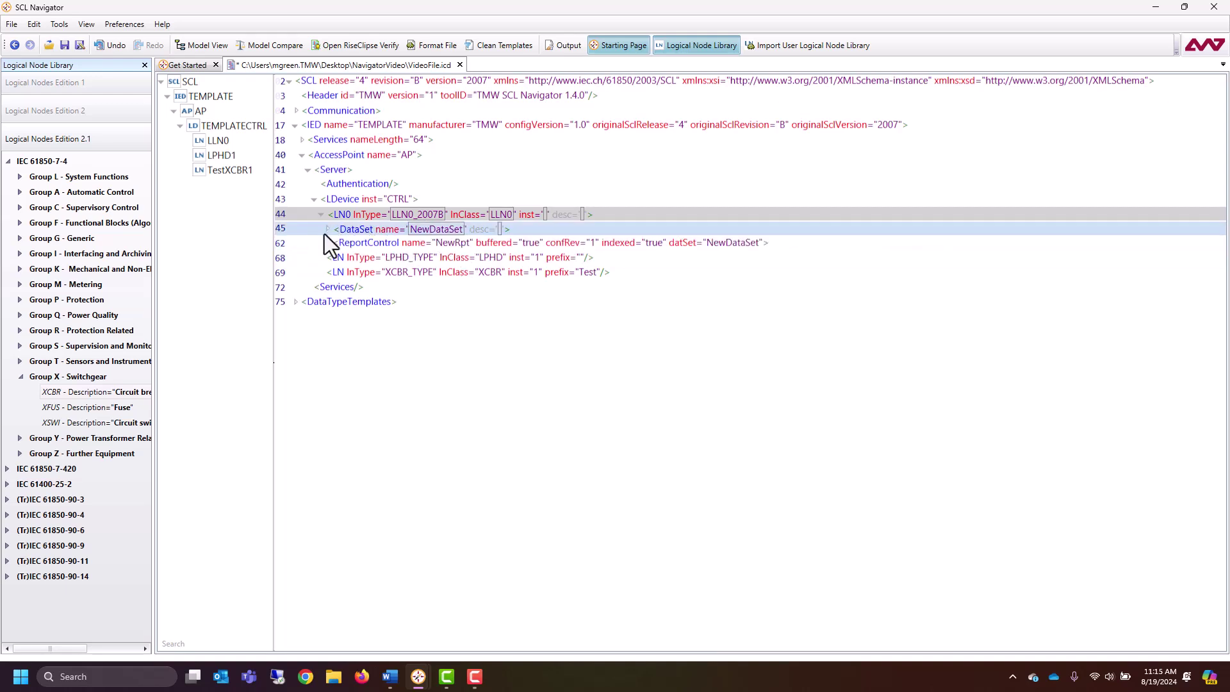
click(327, 229)
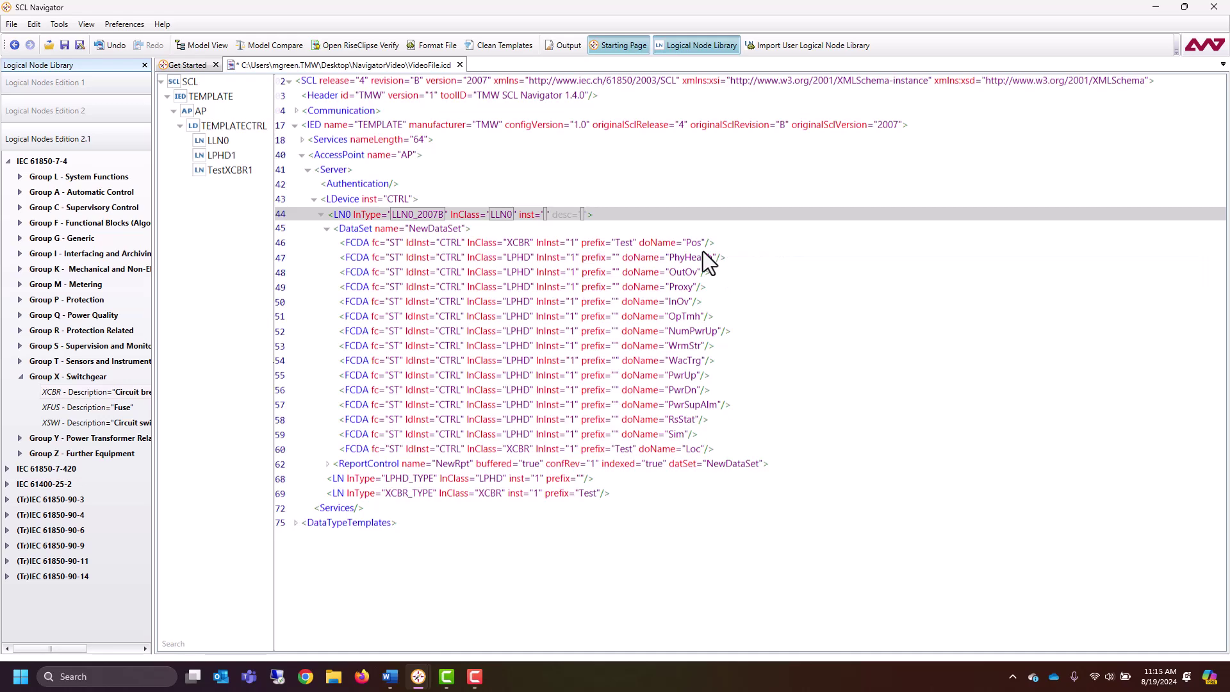
click(647, 245)
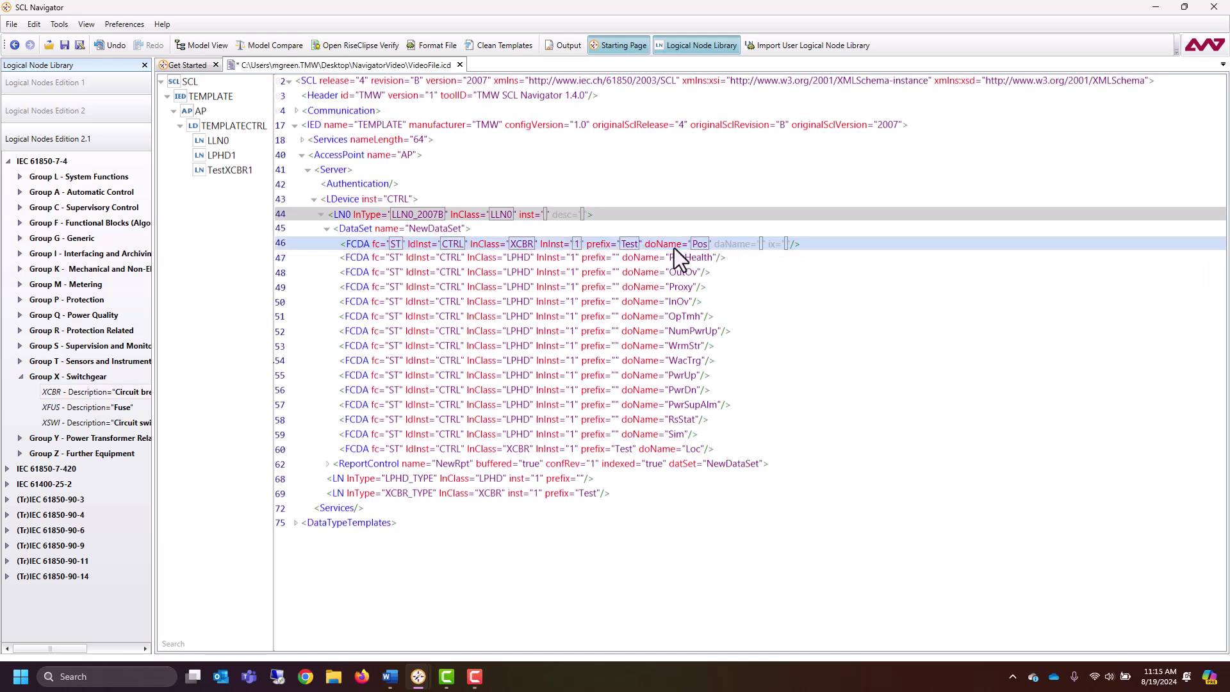
right_click(674, 248)
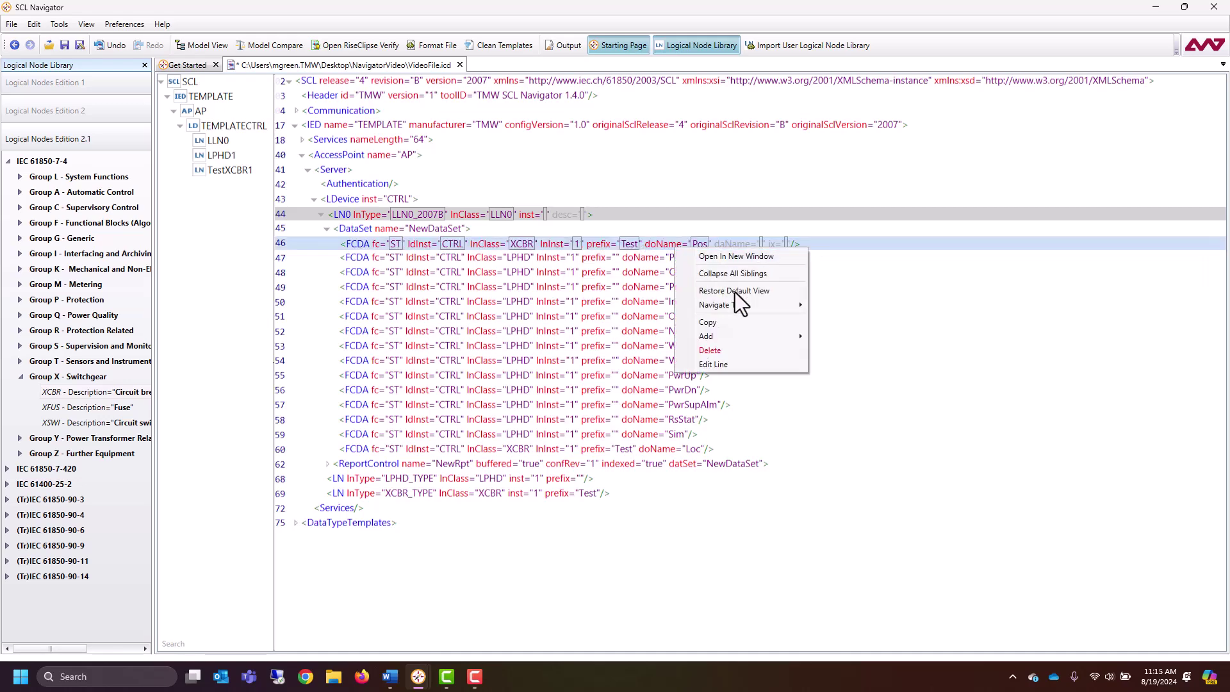
mouse_move(744, 302)
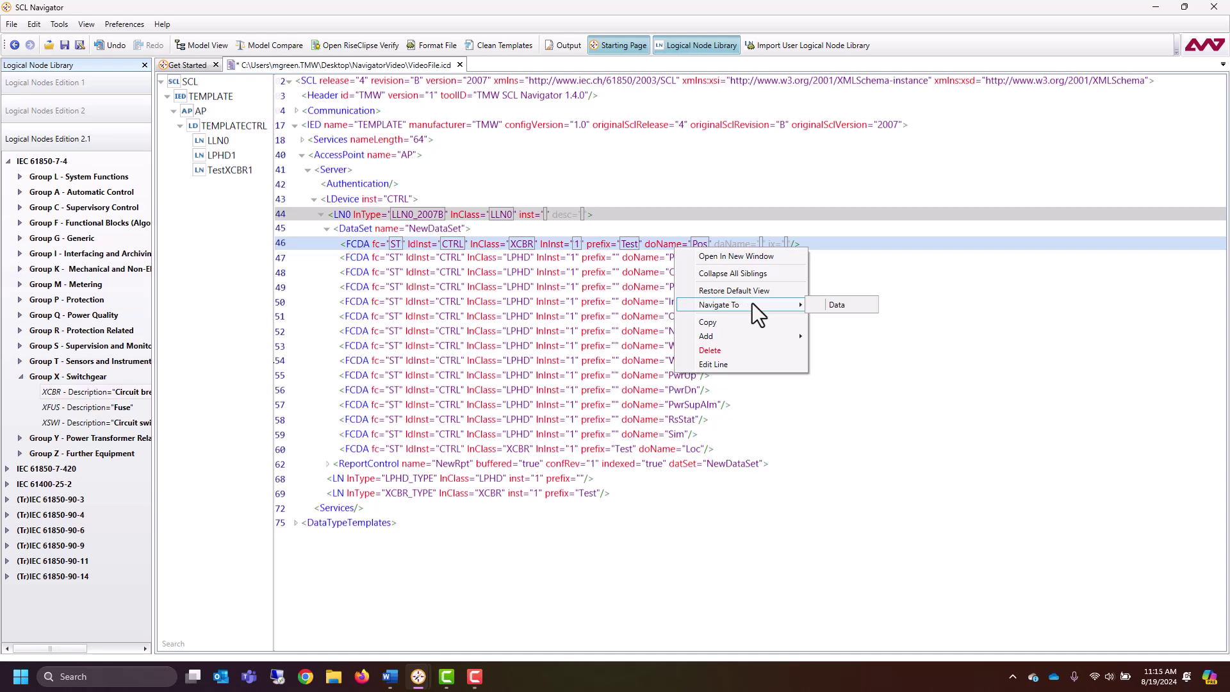
click(841, 308)
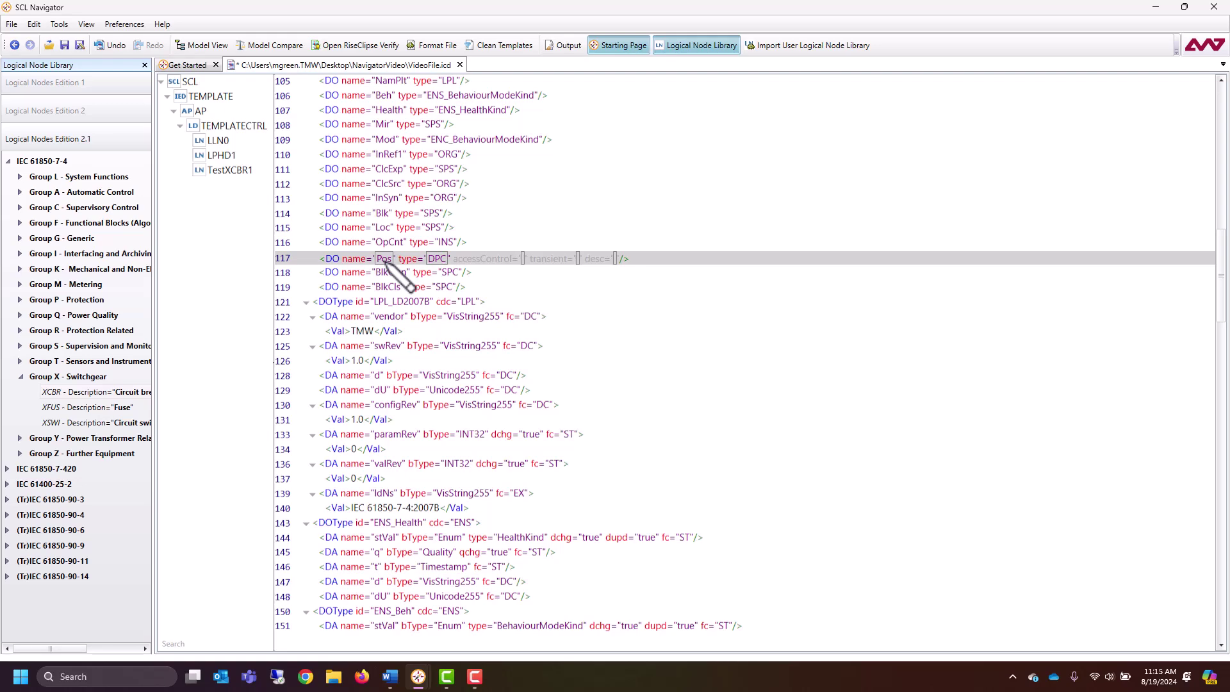
scroll(388, 262, up, 10)
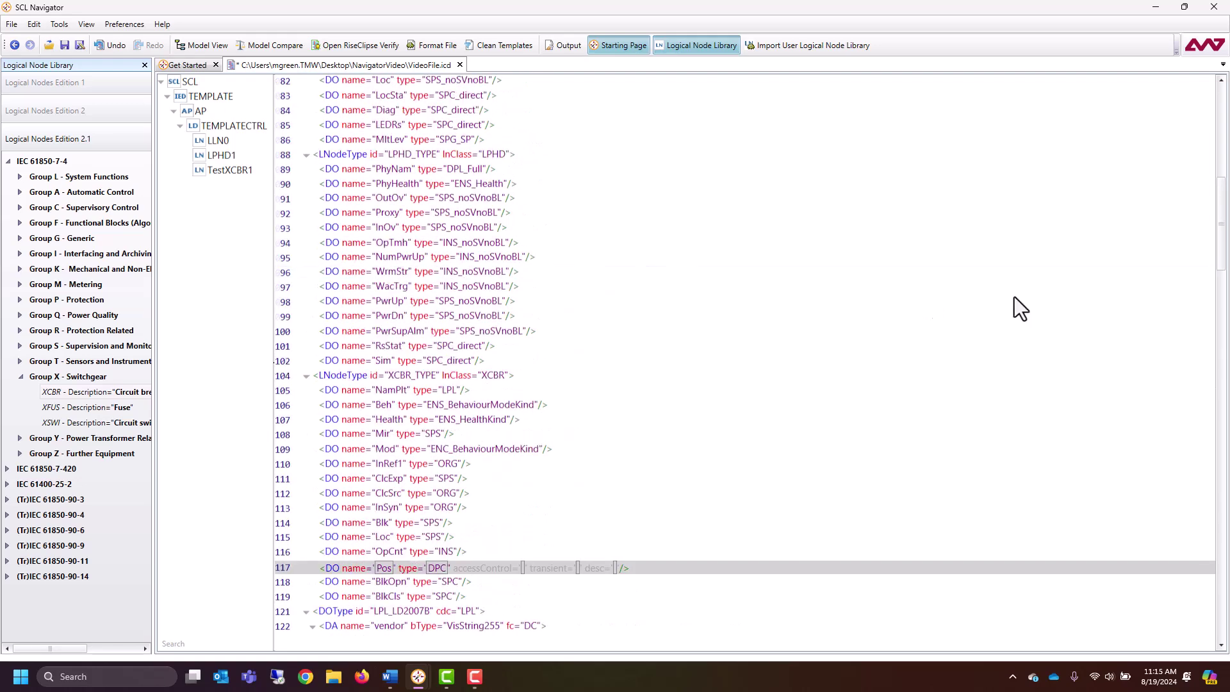
drag(1217, 225, 1216, 129)
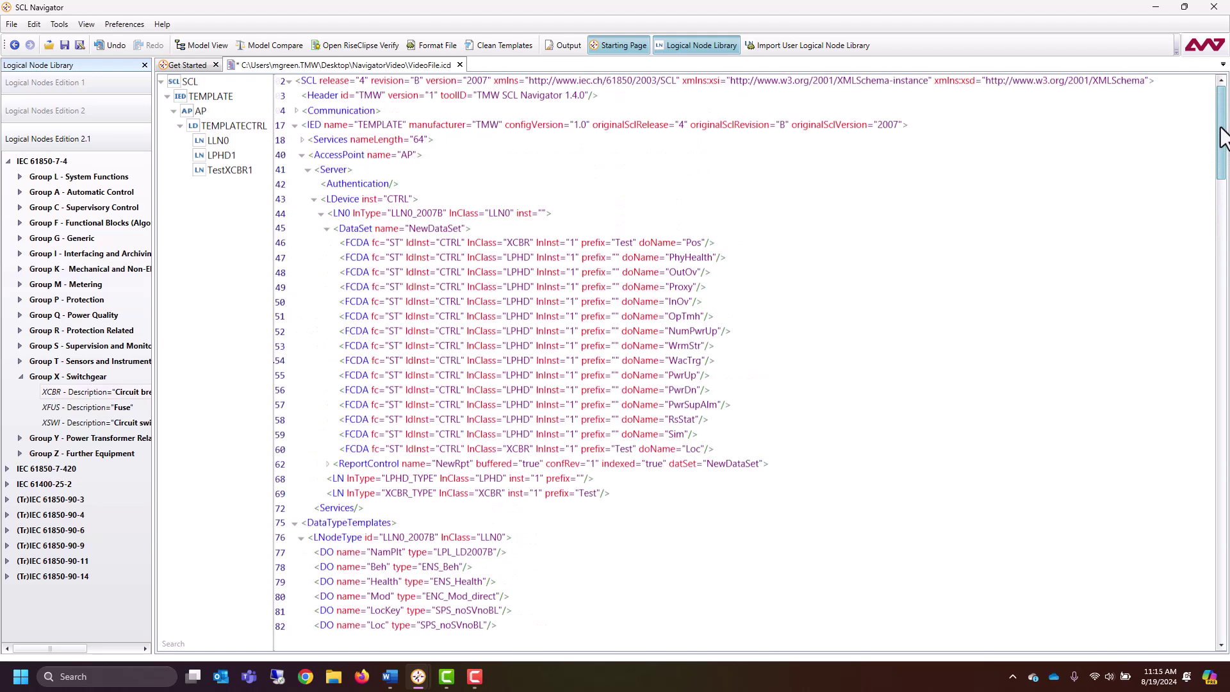
click(483, 244)
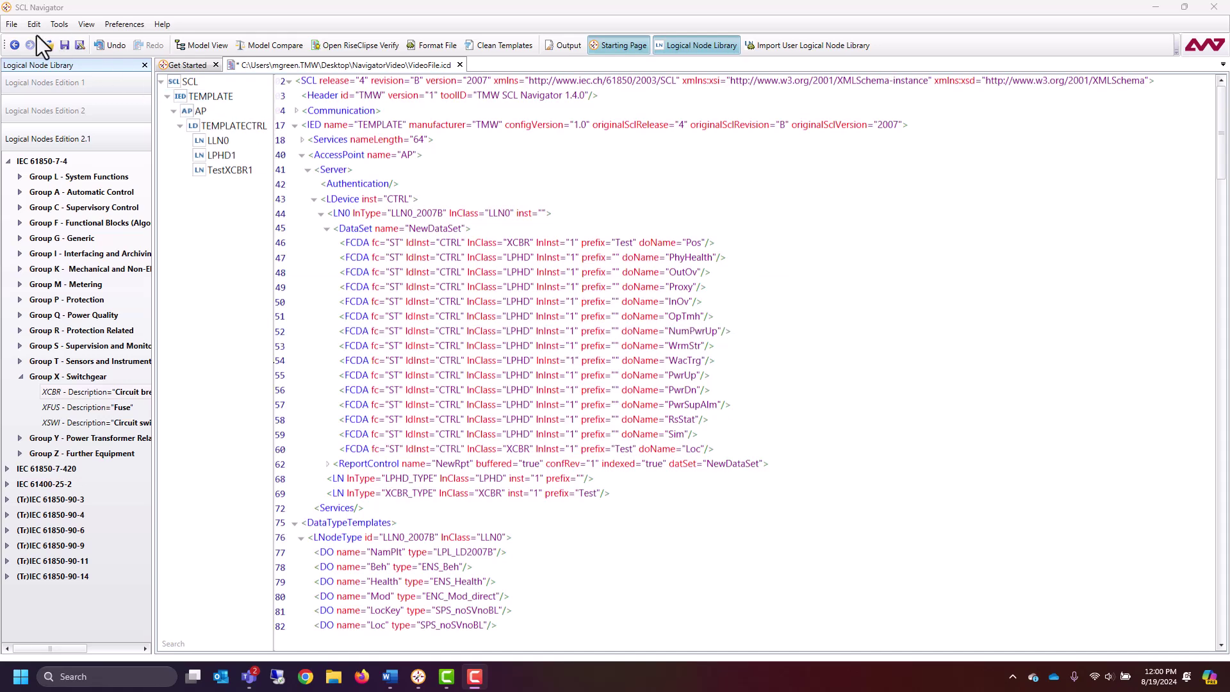
Open the 2021-04-21-IEC 61850 Substation Demo-2007B4-V2-R003.scd file.
click(12, 24)
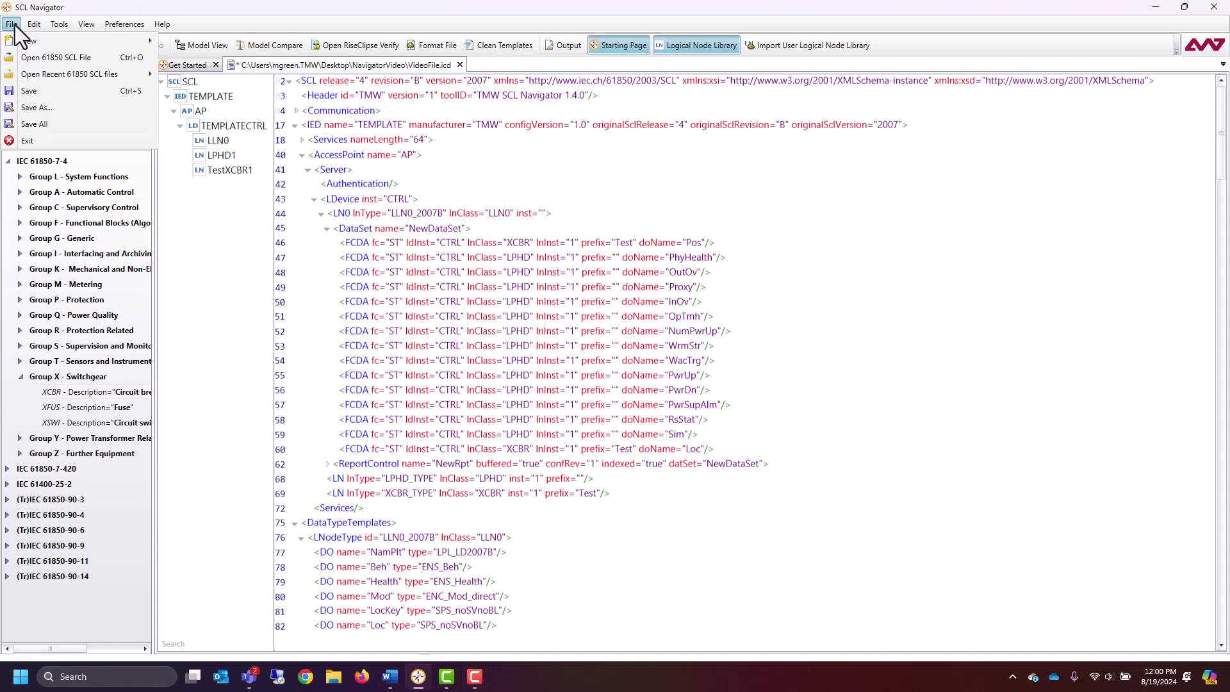
click(71, 60)
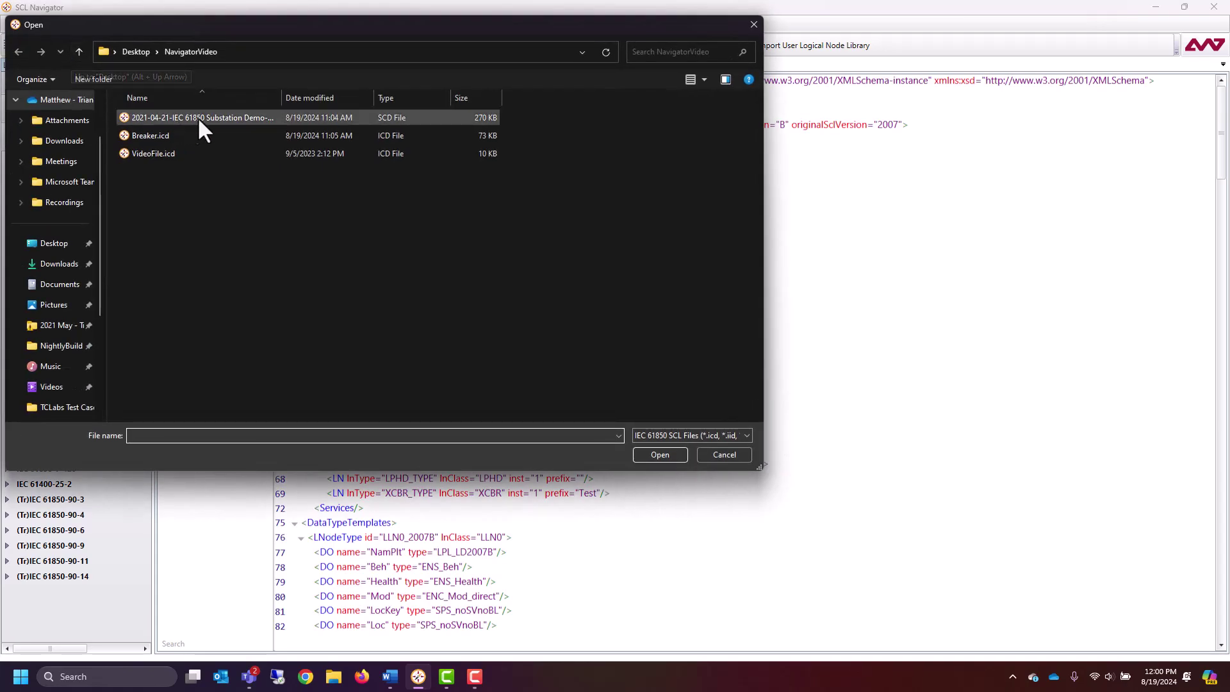
click(292, 118)
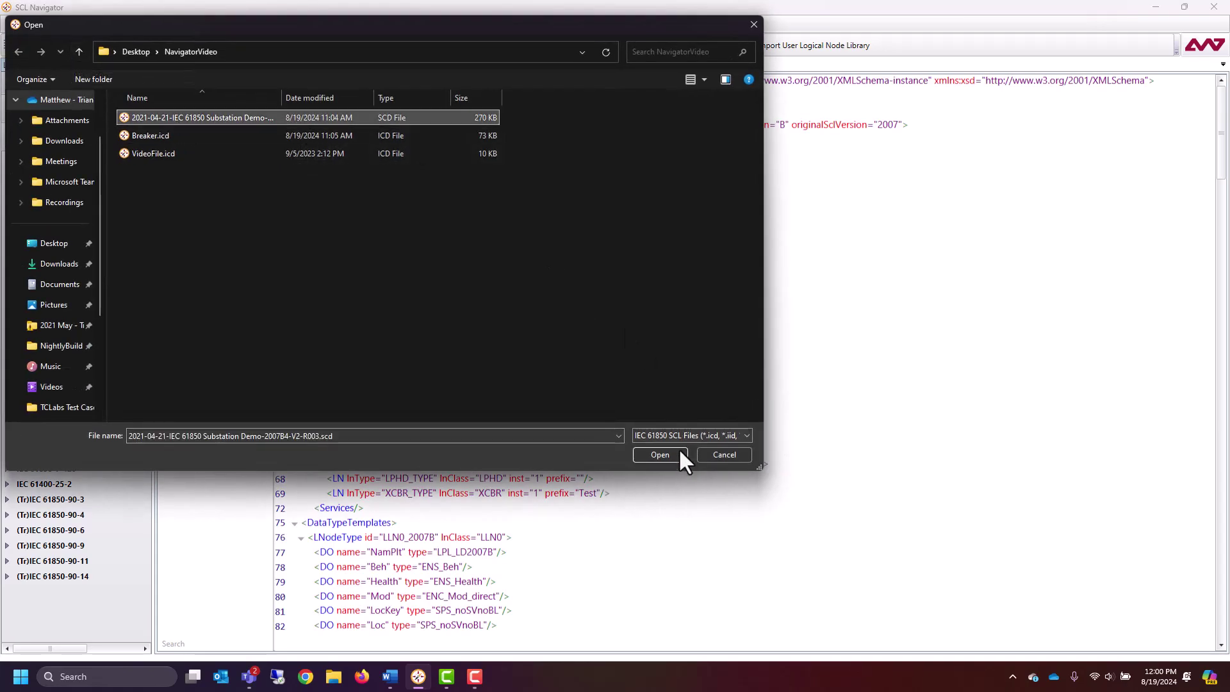
click(660, 455)
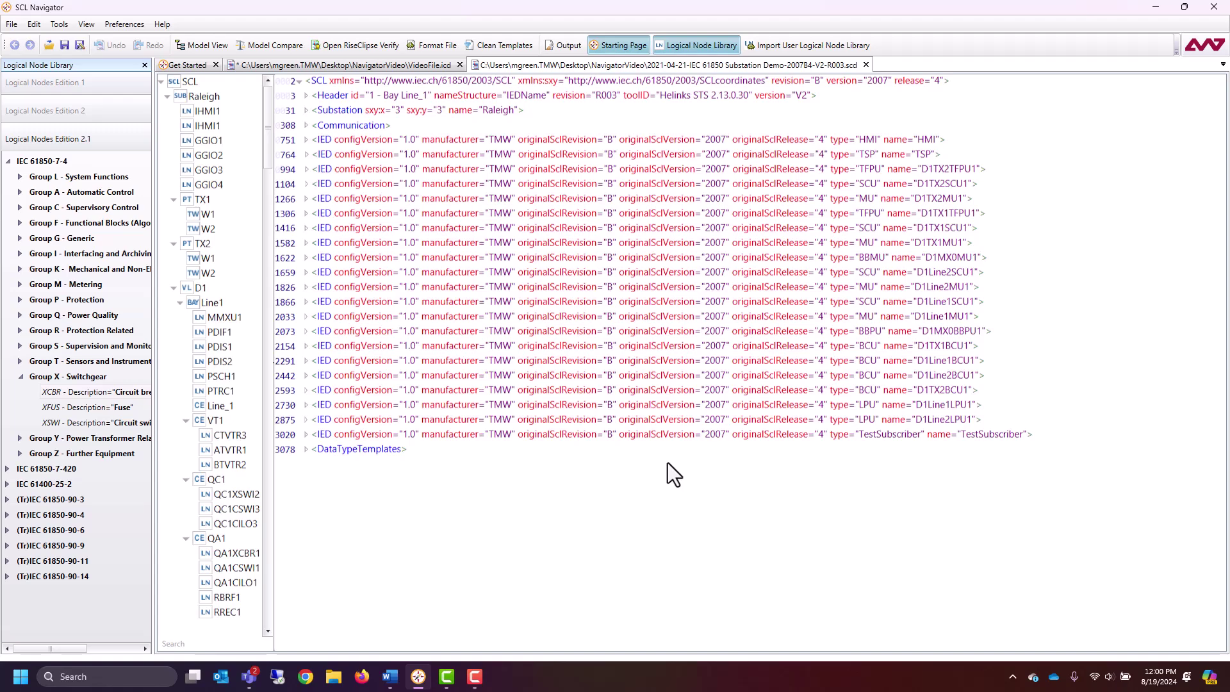
Collapse all children of the SCL root in both the XML and tree panes.
right_click(347, 84)
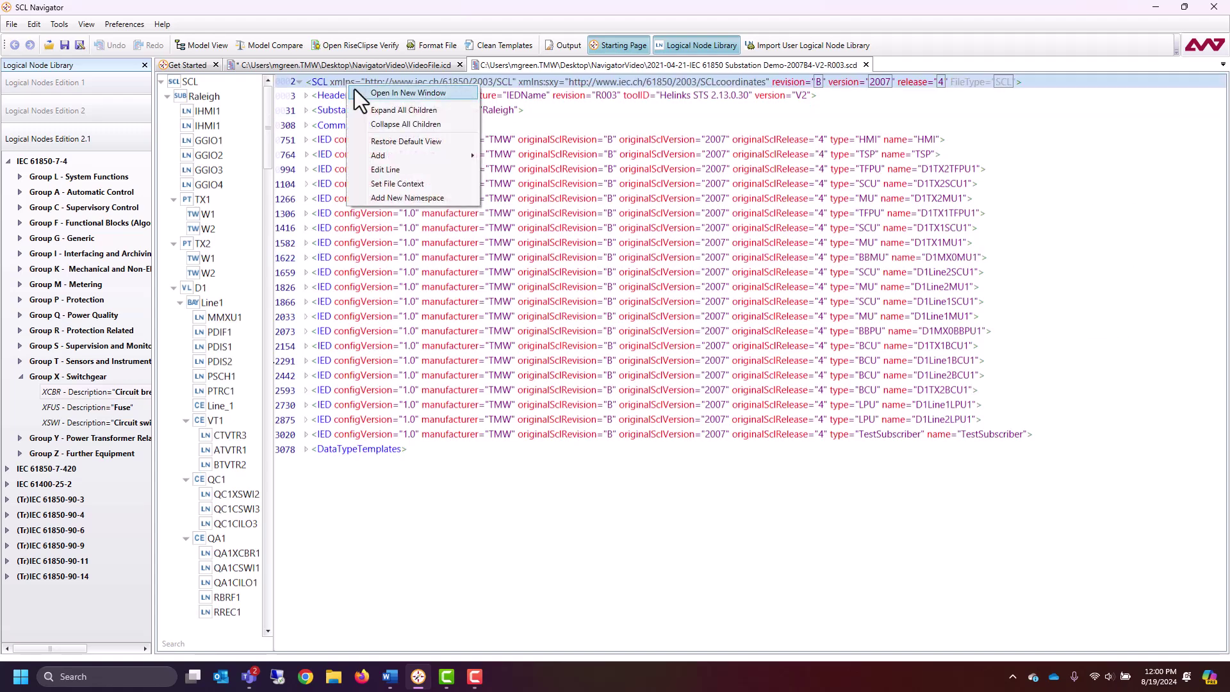
click(409, 124)
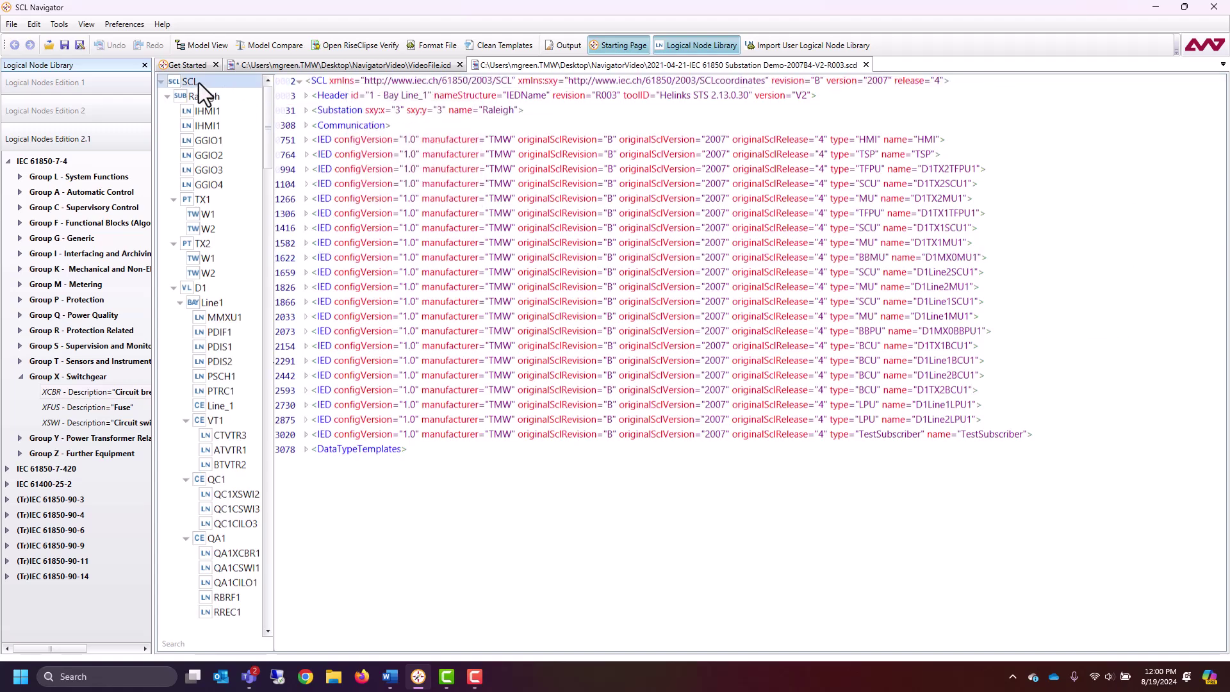
right_click(199, 83)
click(269, 125)
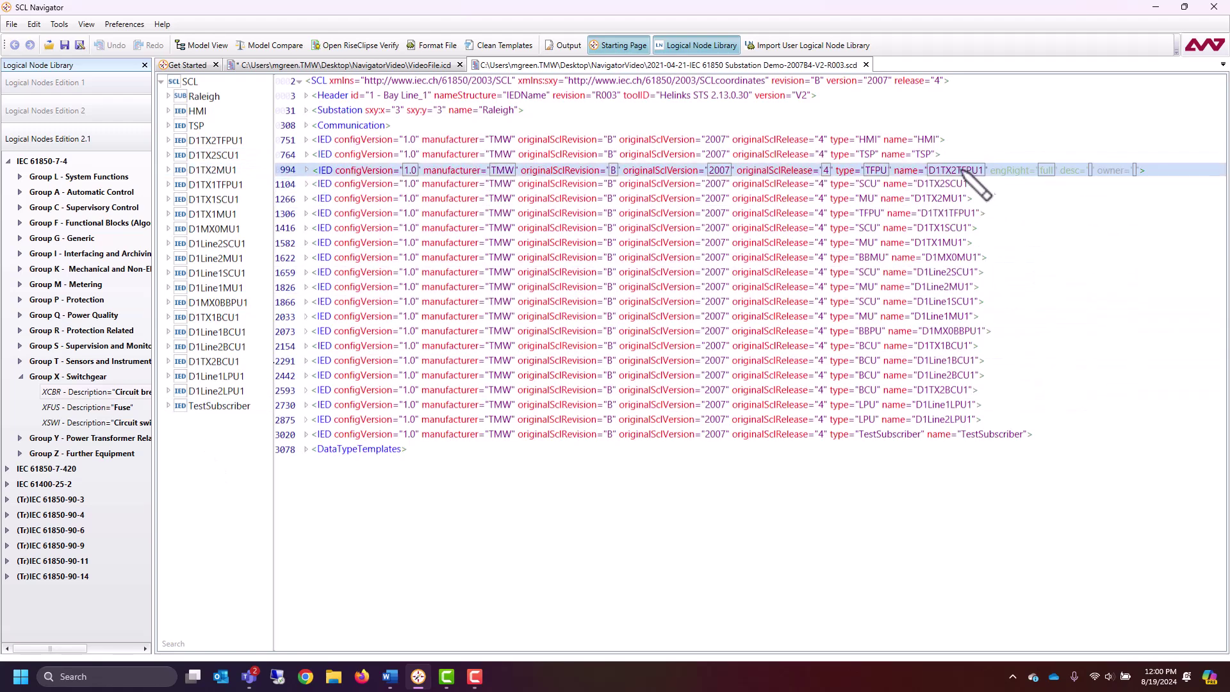
Expand IED D1TX2TFPU1 through its Server to the PROT logical device.
click(309, 170)
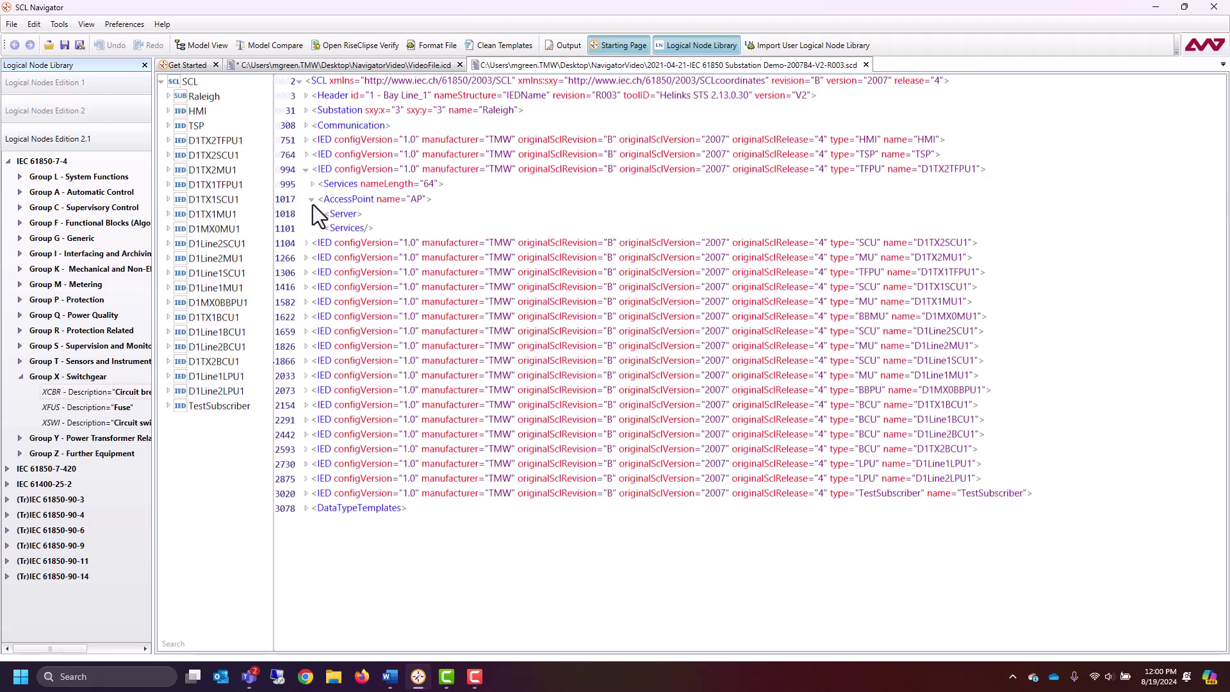
click(318, 216)
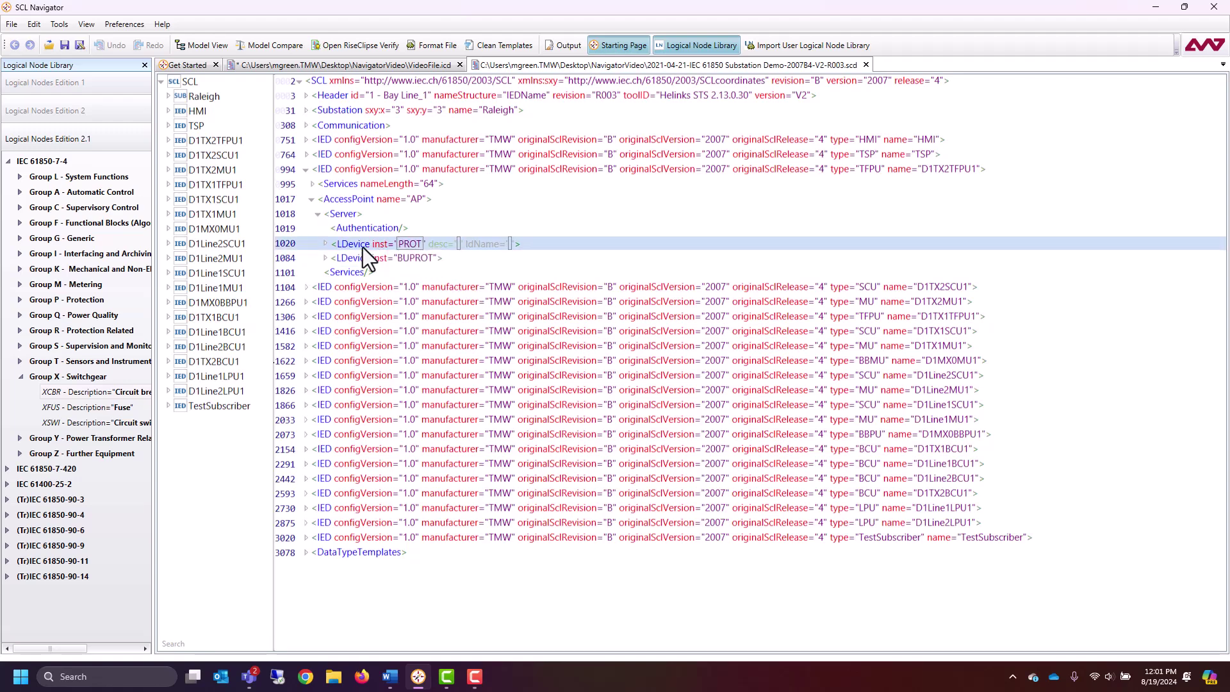
click(326, 245)
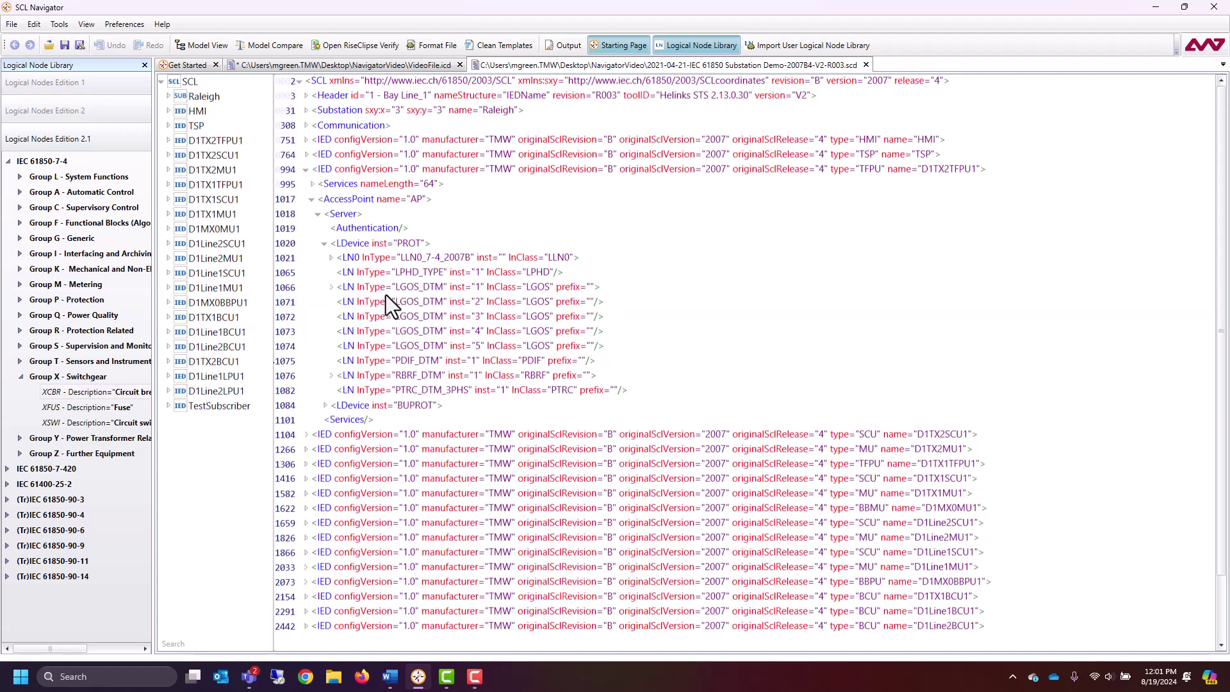
Expand the PROT LLN0 and its gcb_f1 GOOSE control to list subscribers D1TX1SCU1, D1Line2SCU1 and D1Line1SCU1.
click(331, 259)
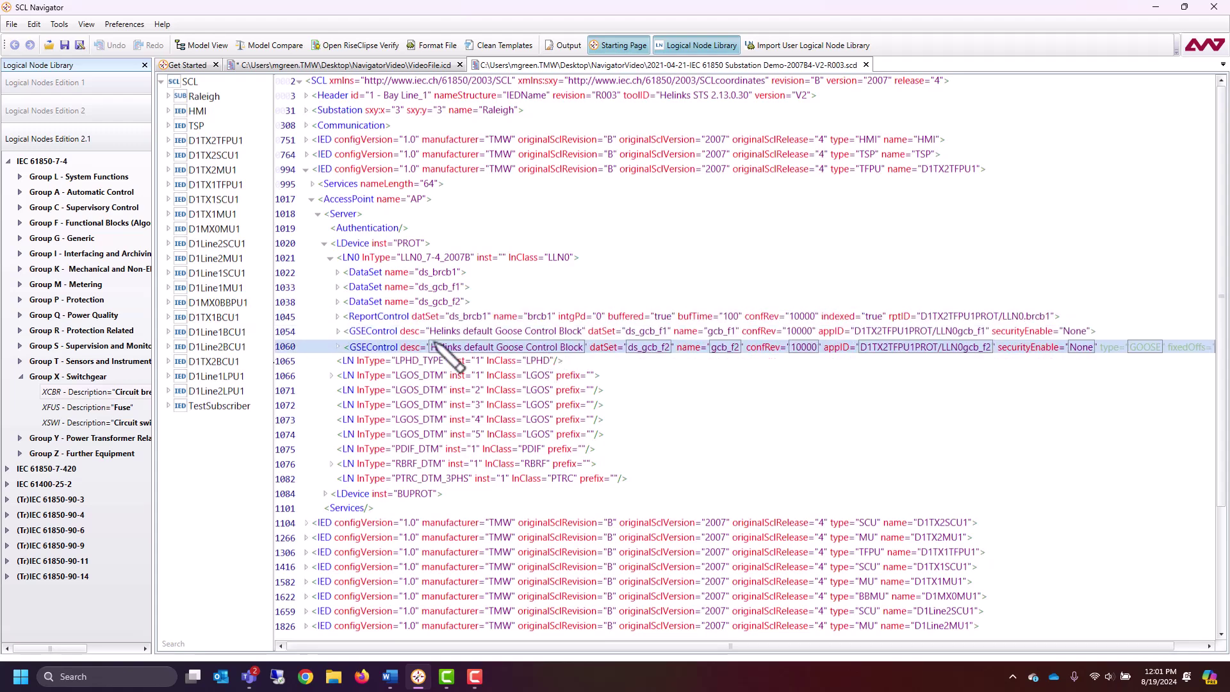
click(339, 333)
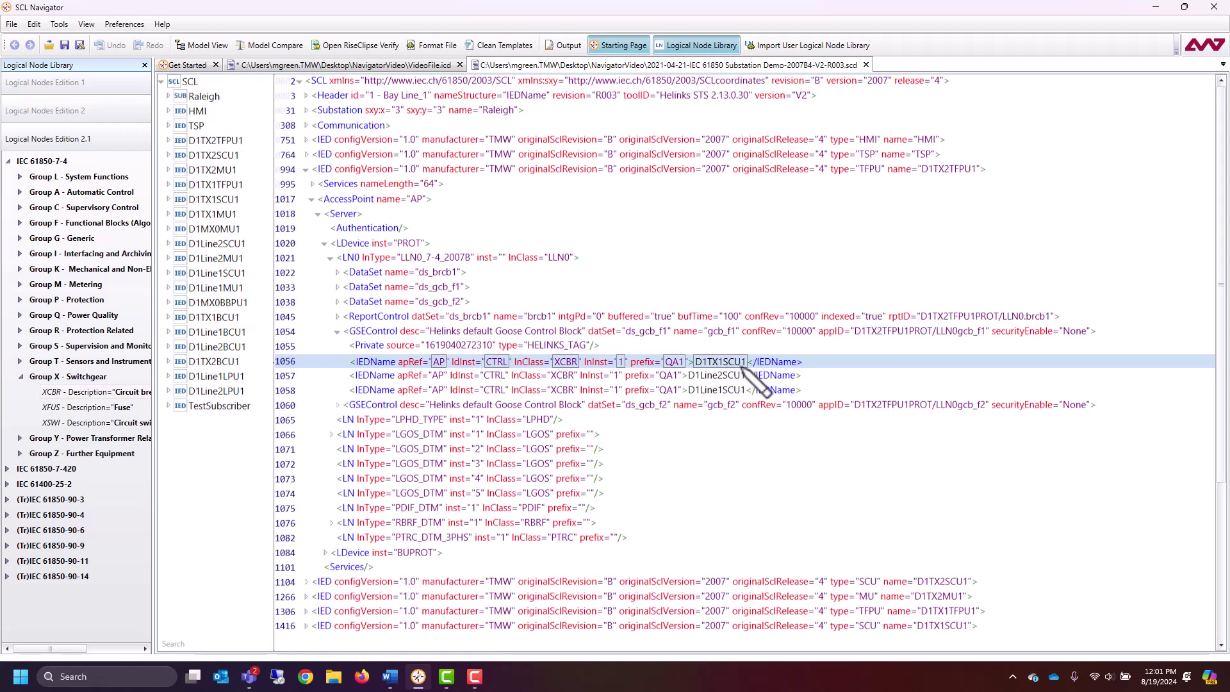
Collapse the D1TX2TFPU1 IED so the full IED list shows, and select D1TX1SCU1.
click(305, 170)
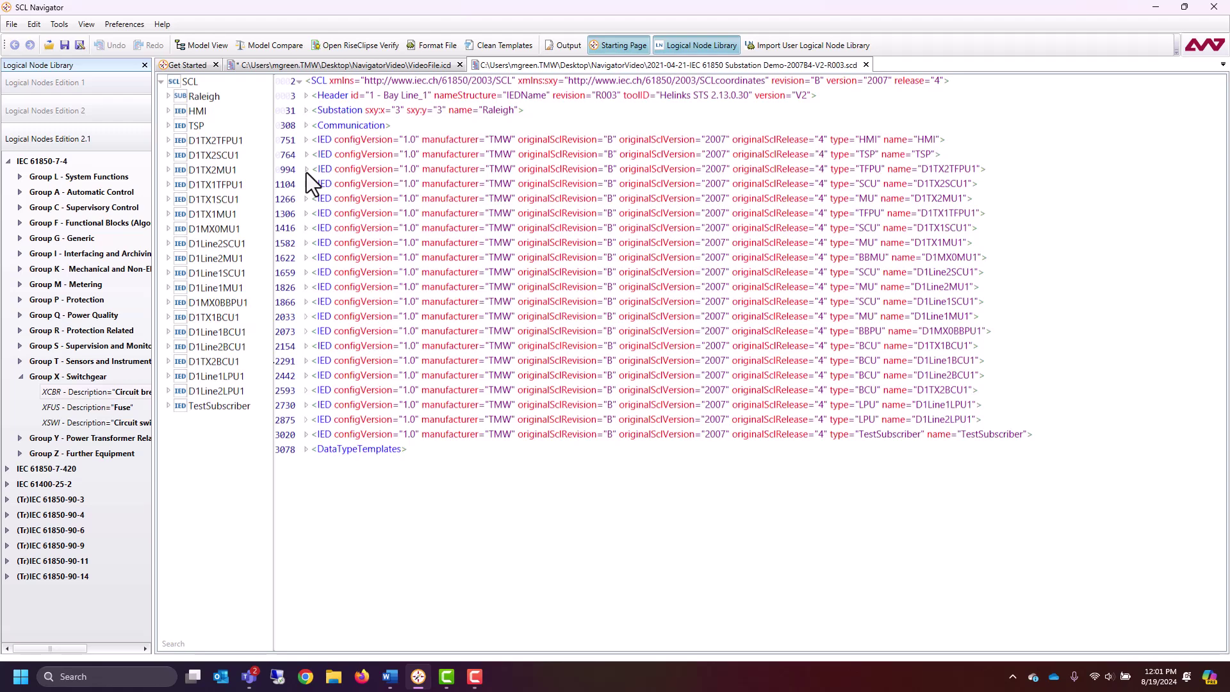
click(949, 231)
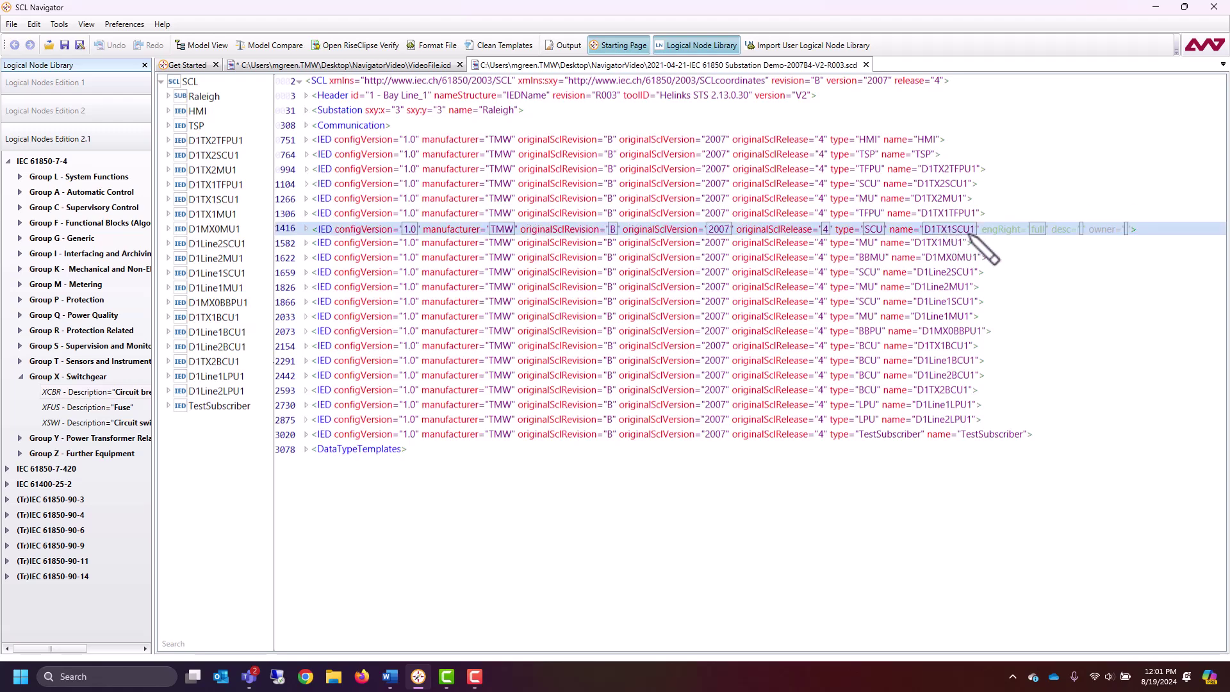
Expand D1TX1SCU1 through its access point and Server down to the CTRL logical device.
click(306, 229)
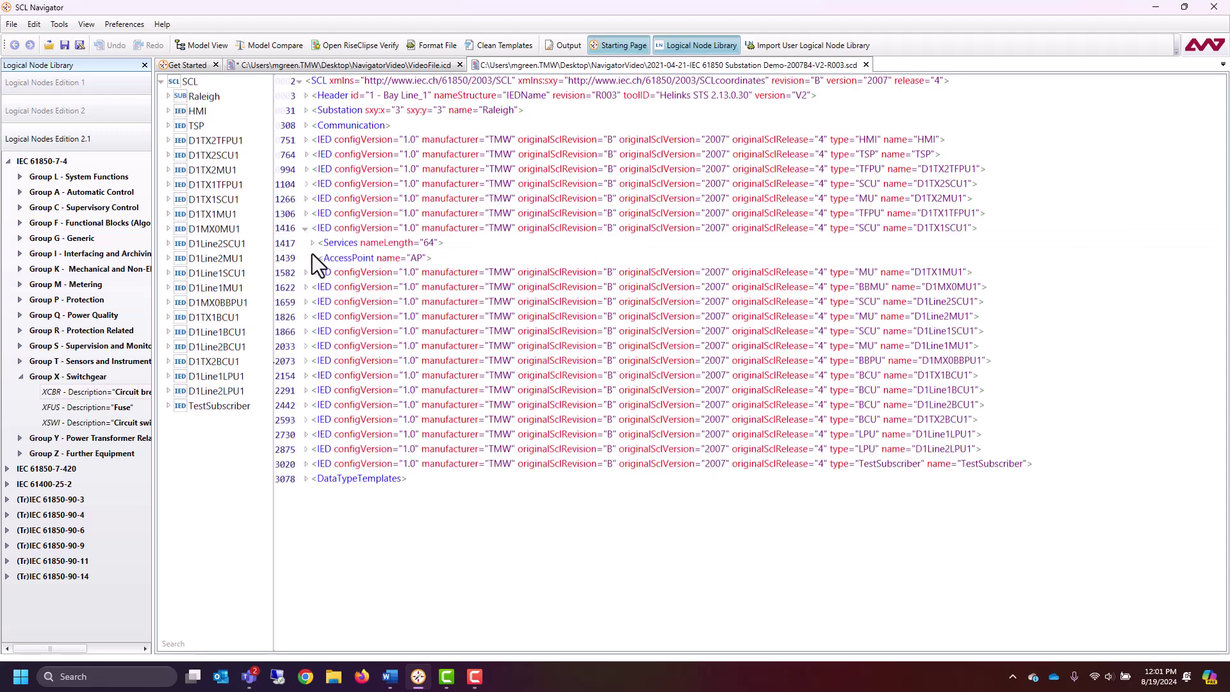
click(312, 258)
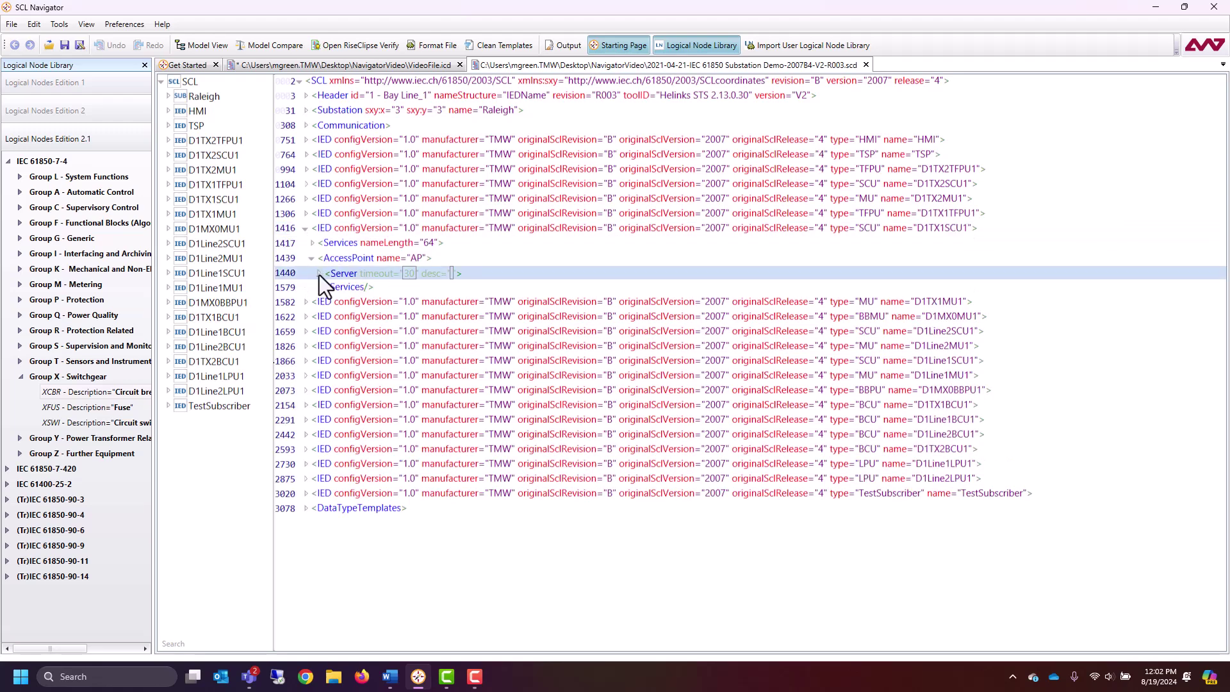
click(318, 273)
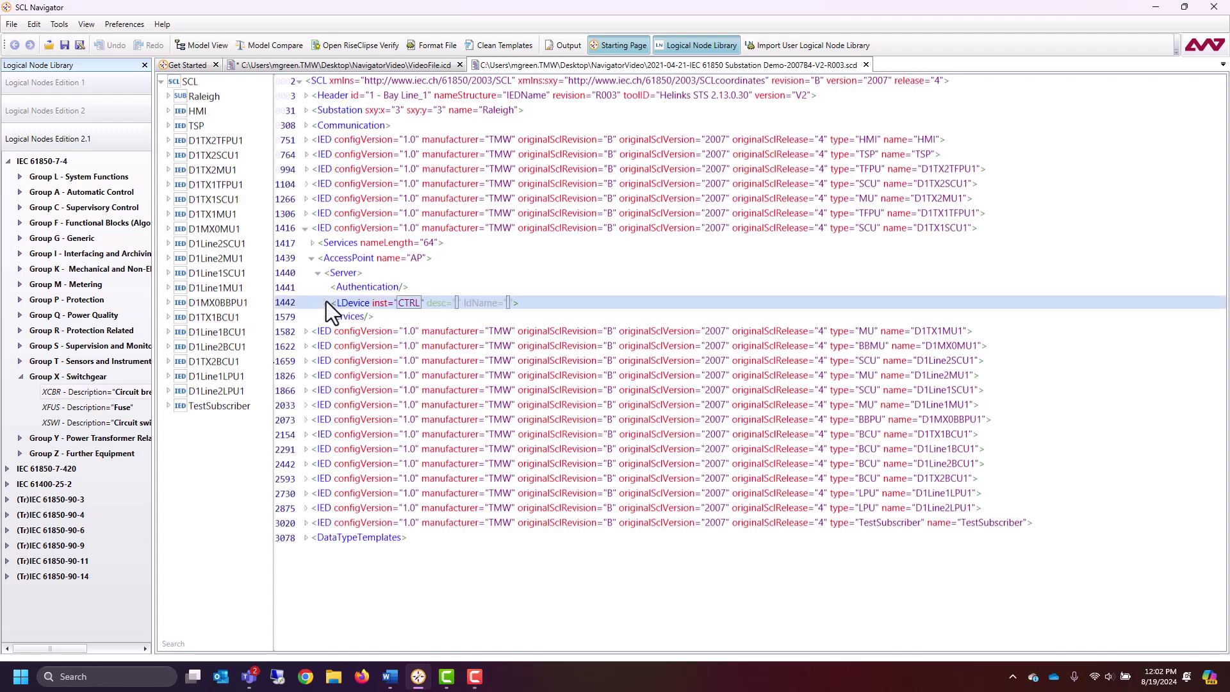
click(325, 302)
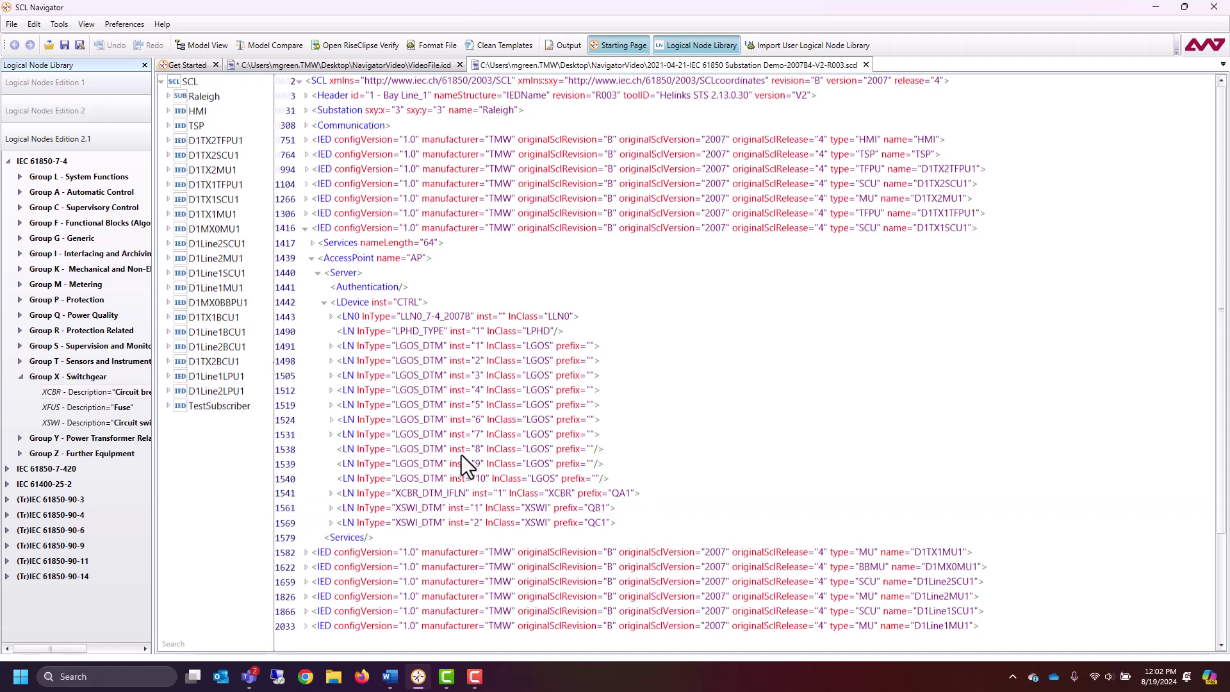
Expand the XCBR logical node and both XSWI logical nodes under CTRL.
click(332, 494)
scroll(334, 496, down, 1)
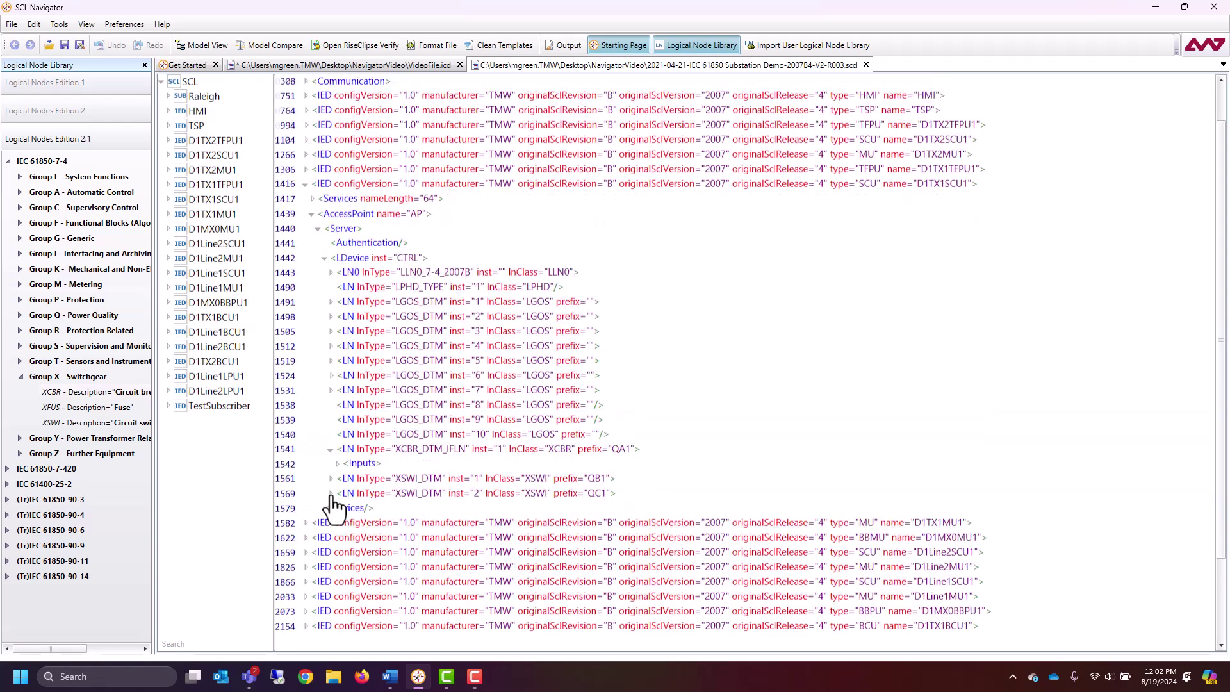
click(331, 481)
scroll(332, 485, down, 1)
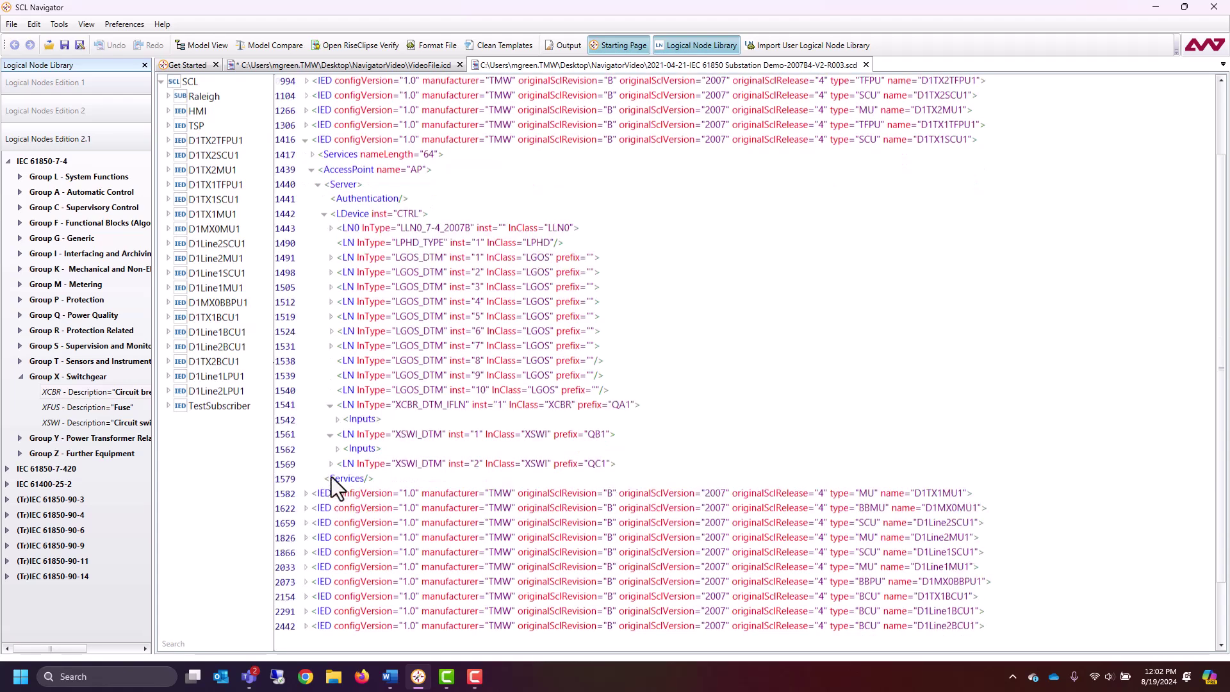
click(331, 465)
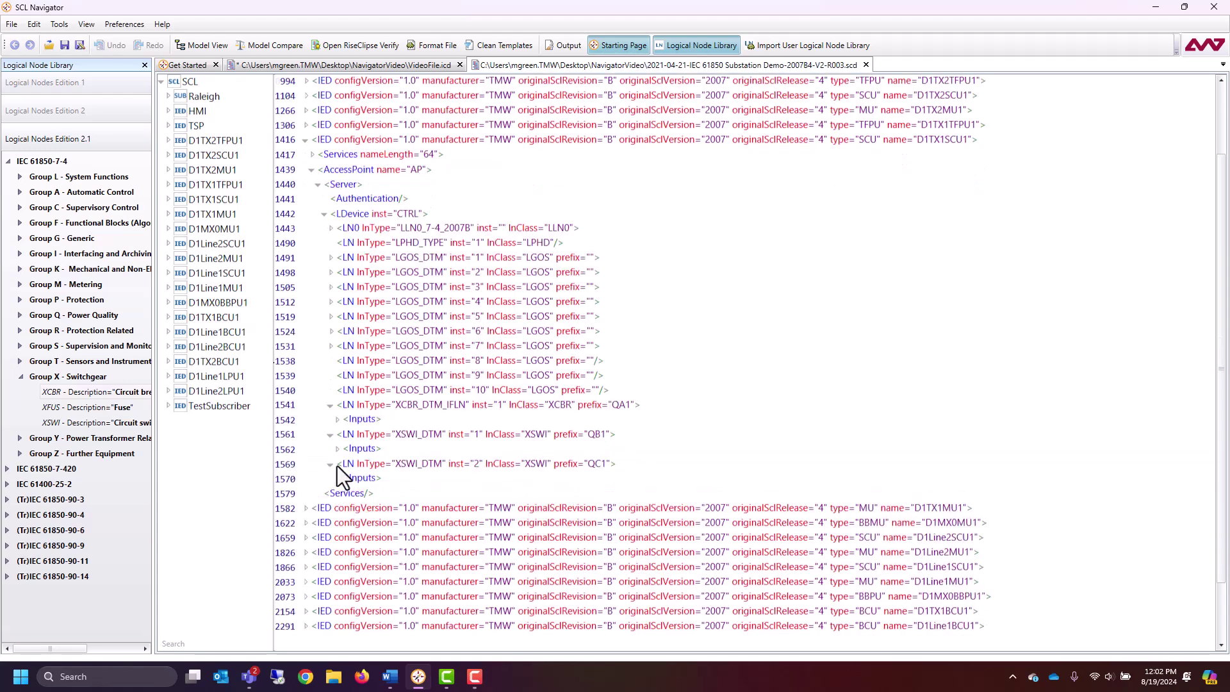
Show the Inputs ExtRef entries of the XCBR node and both XSWI nodes.
click(337, 420)
scroll(338, 421, down, 3)
scroll(339, 423, down, 3)
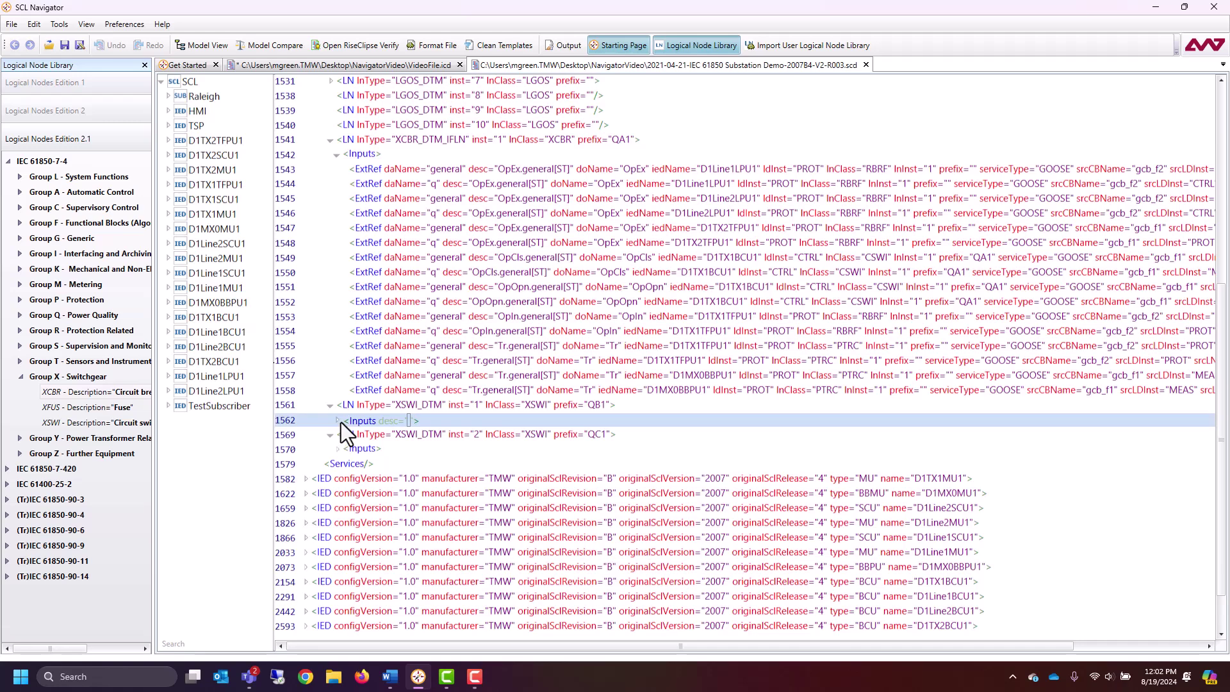
click(340, 422)
scroll(339, 435, down, 1)
scroll(340, 434, down, 1)
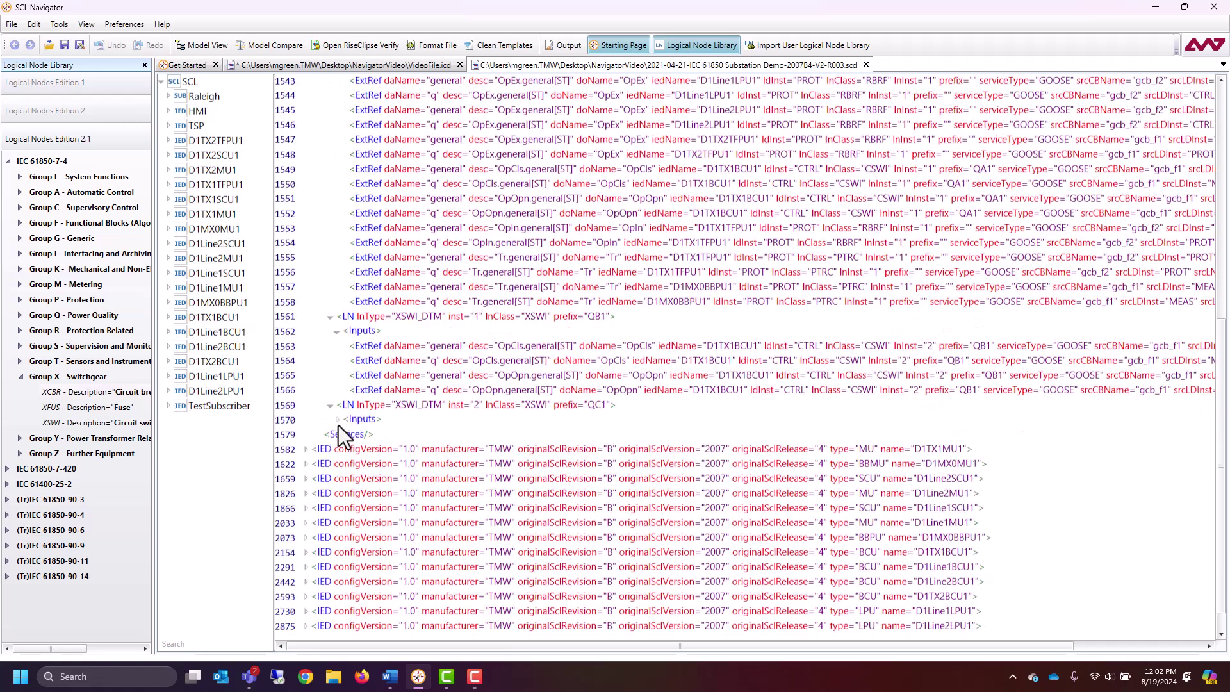
click(338, 422)
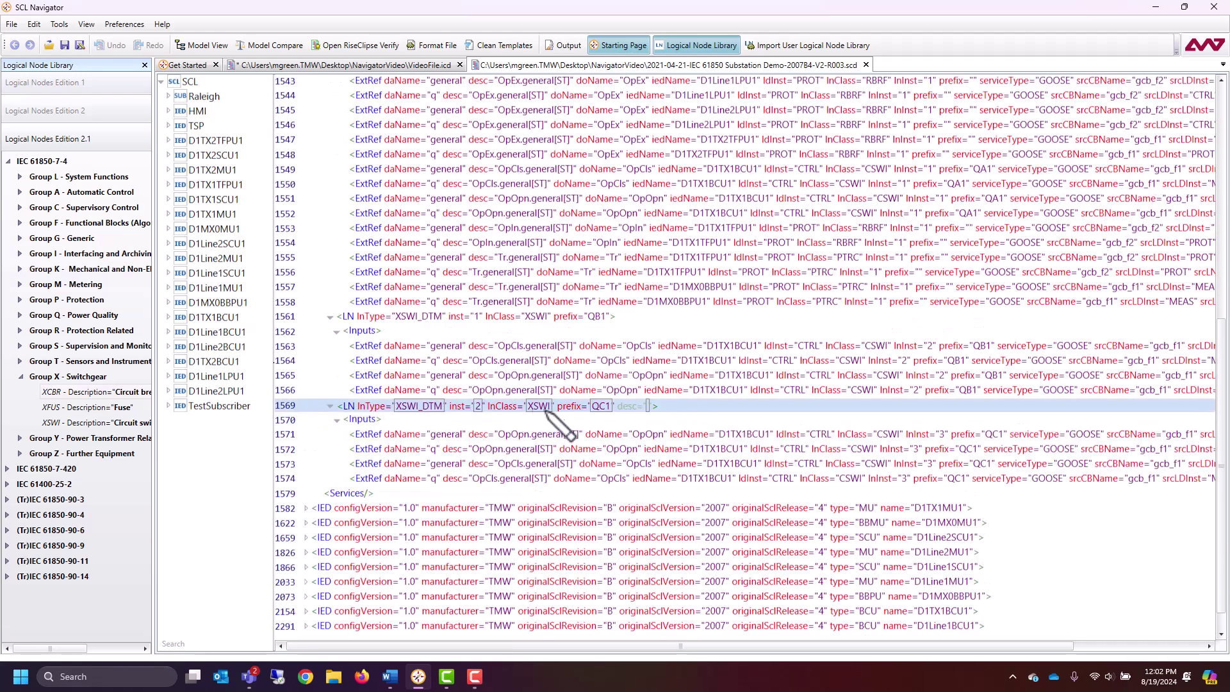
Inspect the attributes of the ExtRef on line 1565 and LN inst 5, then select the D1TX1SCU1 IED.
scroll(626, 421, up, 1)
click(628, 421)
scroll(628, 421, up, 7)
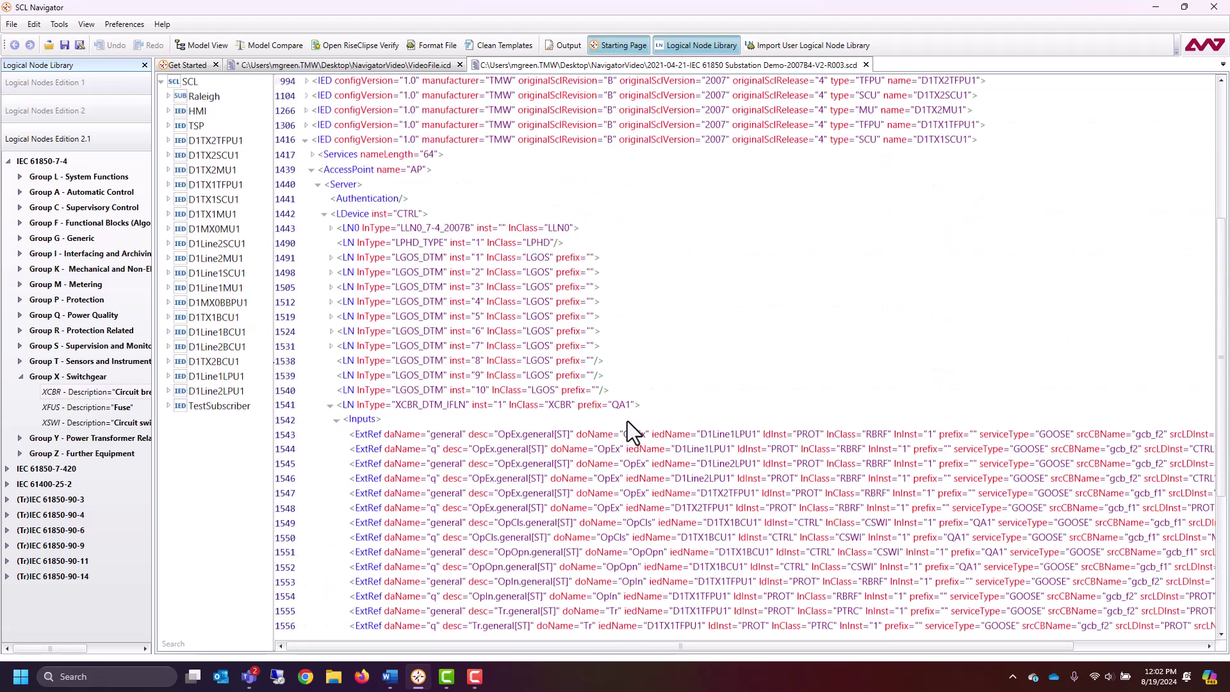
scroll(628, 421, up, 2)
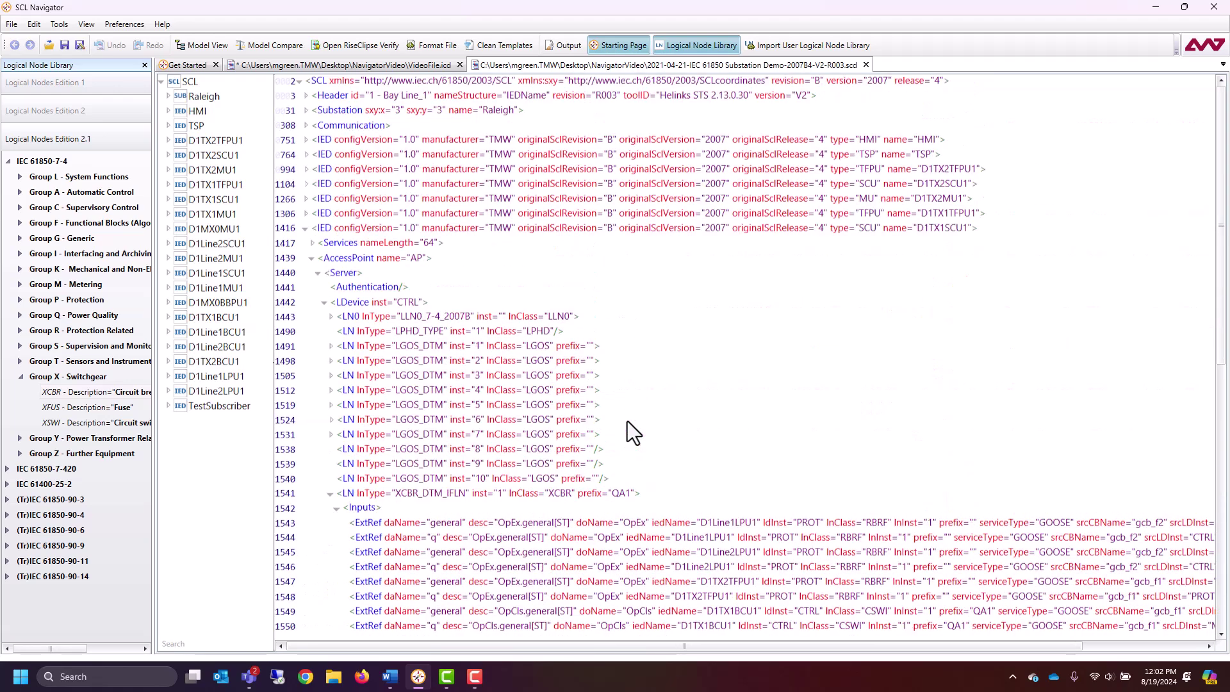
click(479, 409)
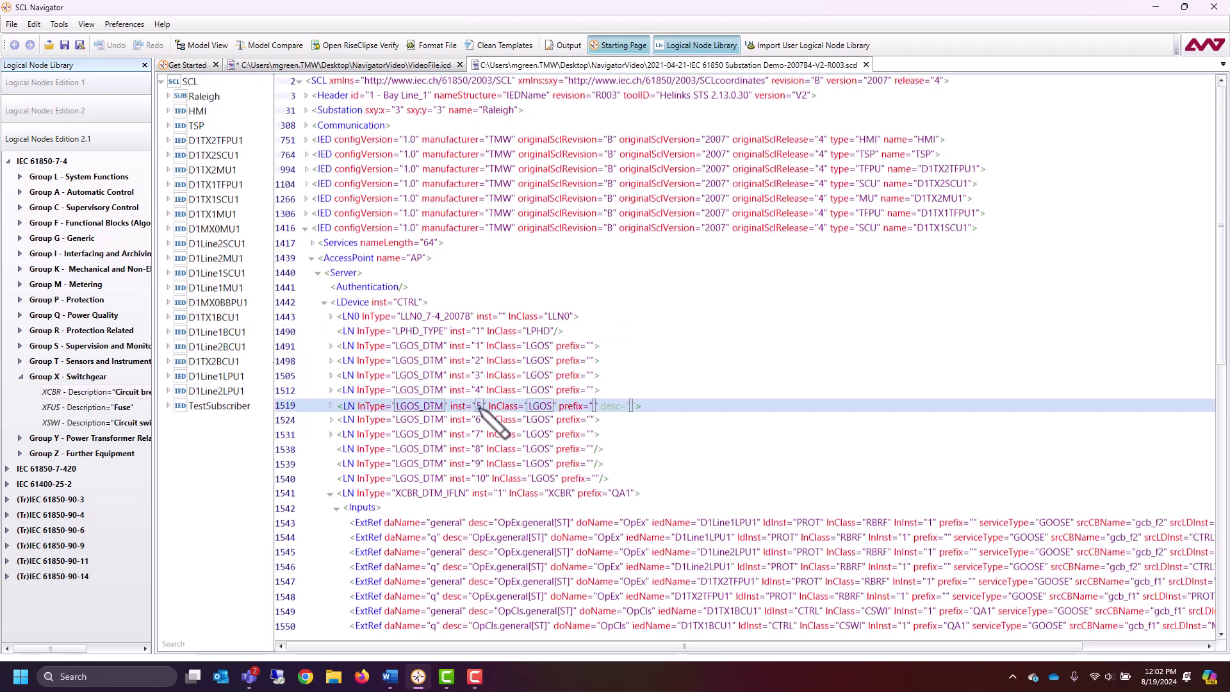
click(314, 229)
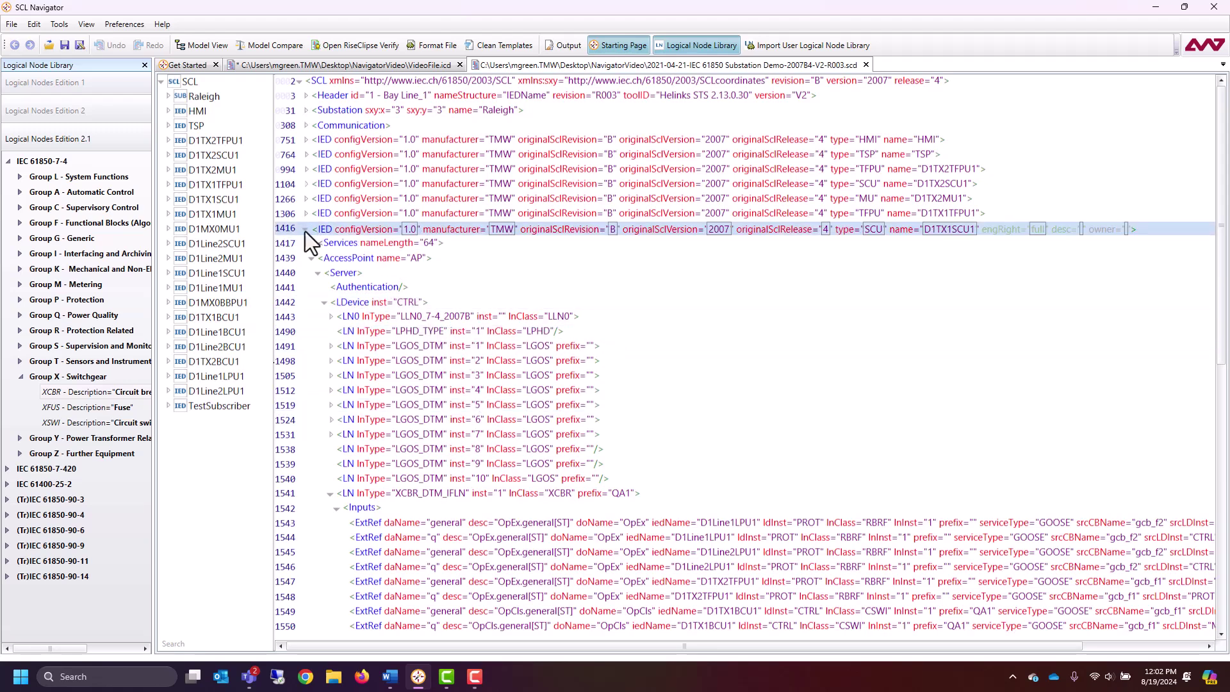
Collapse D1TX1SCU1 and drill into Communication > Subnet1 > ConnectedAP D1TX2TFPU1 Address, showing IP 10.10.10.142.
click(305, 229)
click(306, 126)
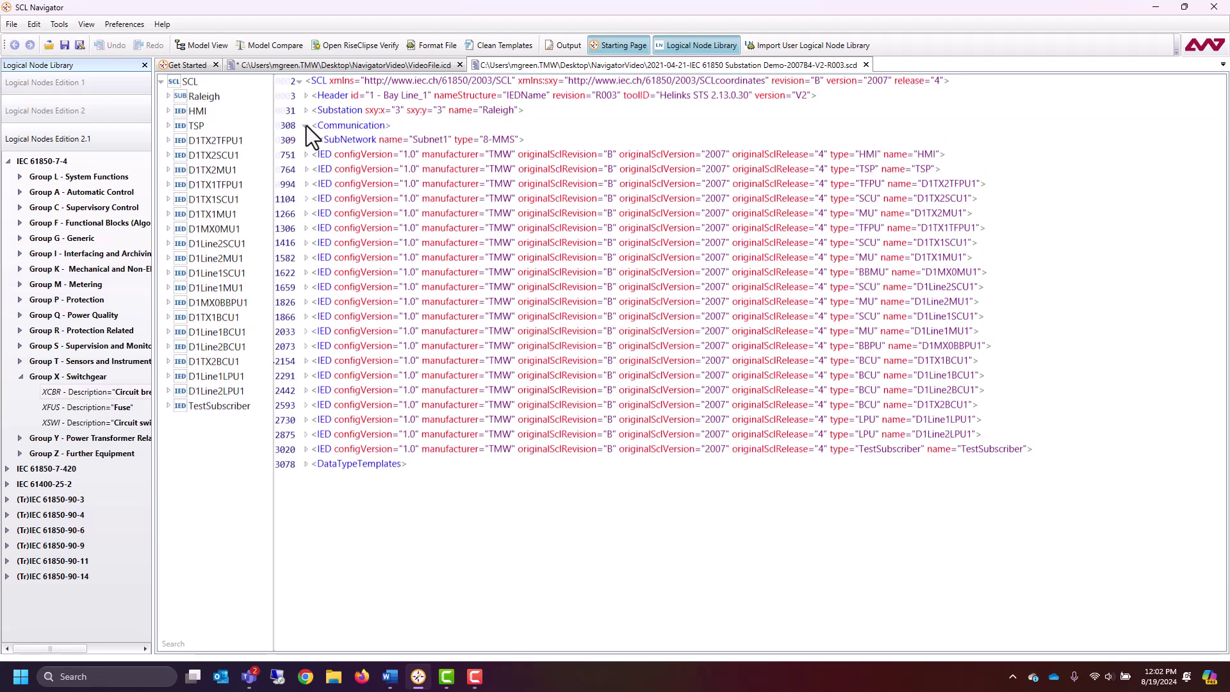
click(310, 140)
click(314, 155)
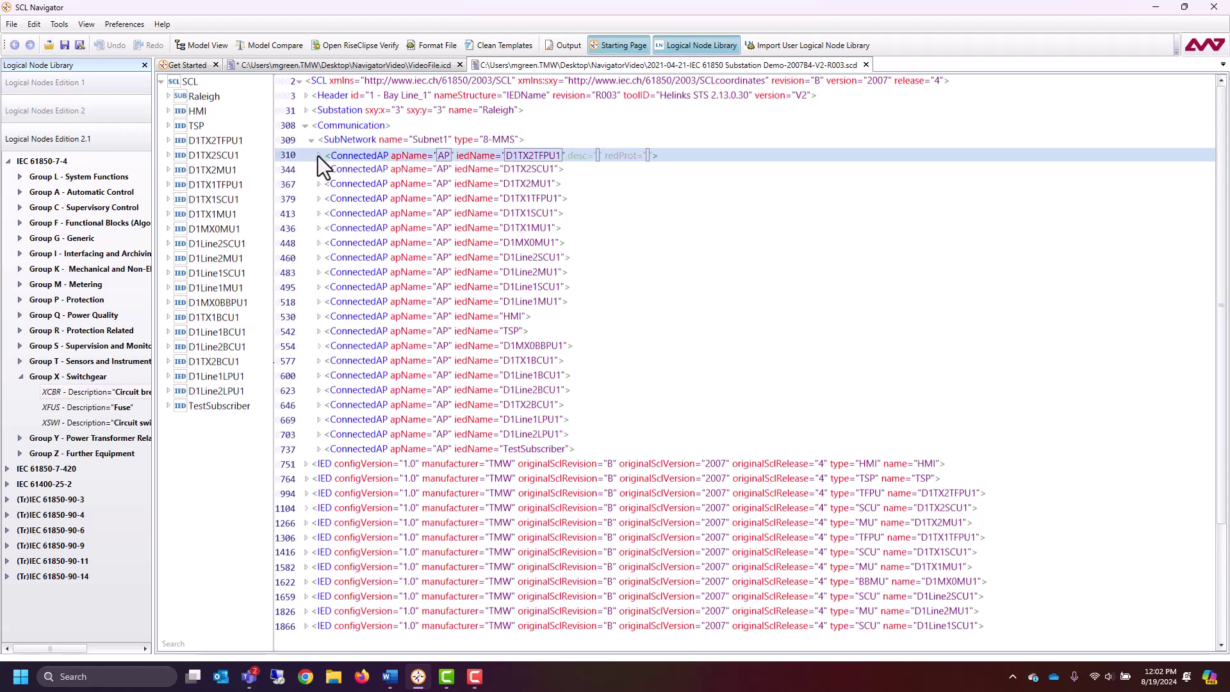
click(319, 155)
click(325, 169)
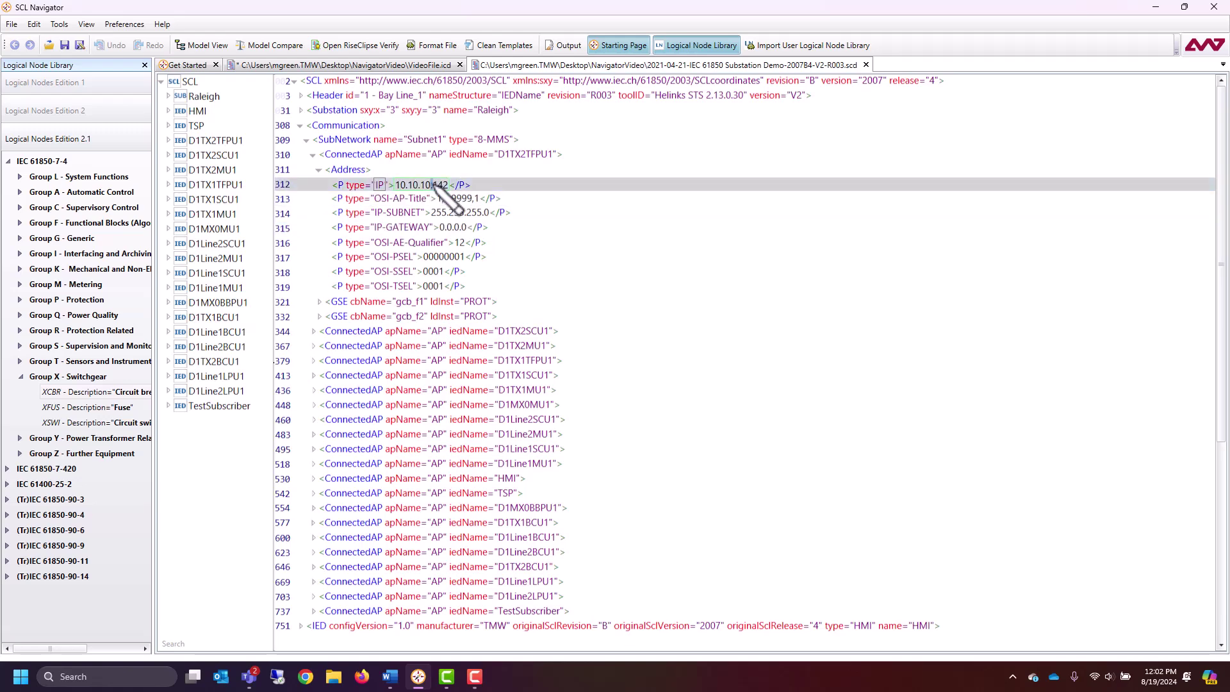
double_click(413, 184)
click(13, 27)
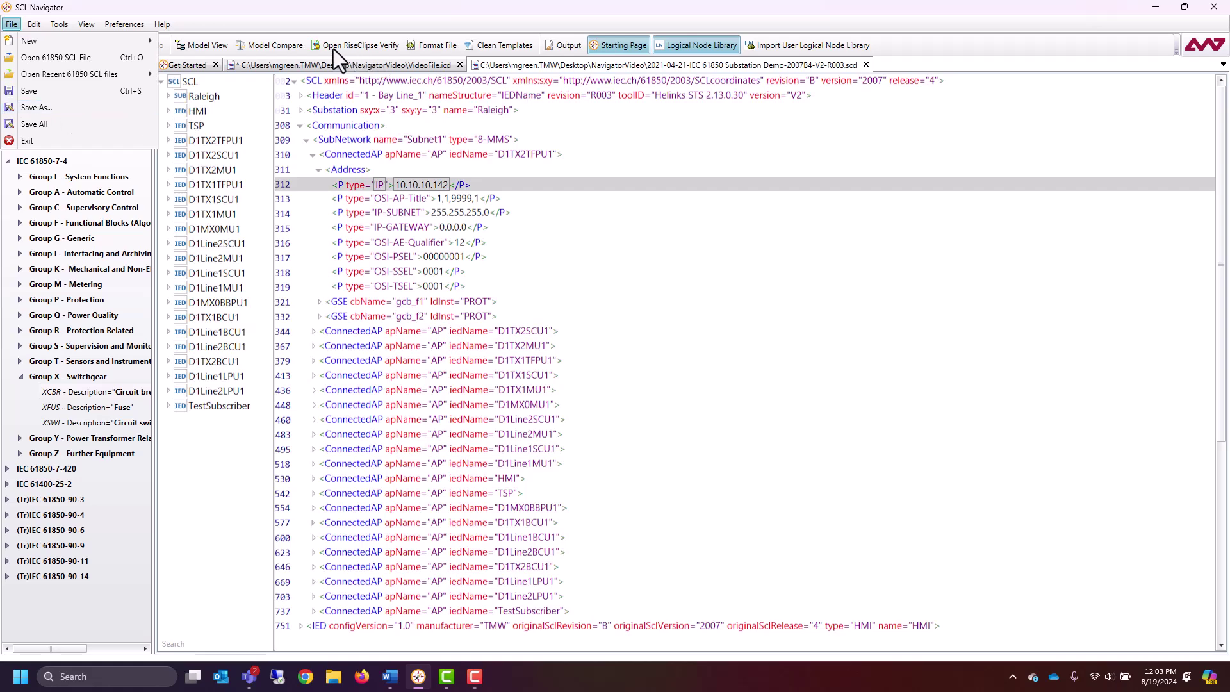
Run RiseClipse Verify on the substation file, yielding 412 messages with 365 errors.
click(375, 26)
click(372, 44)
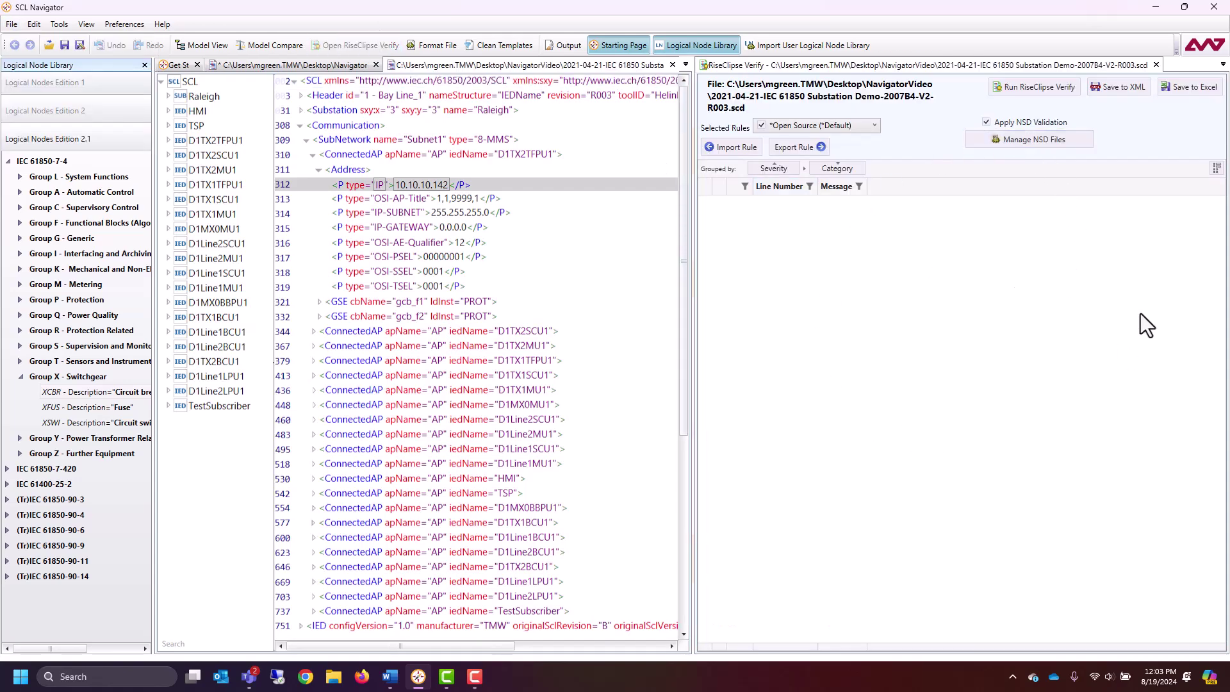
click(1040, 89)
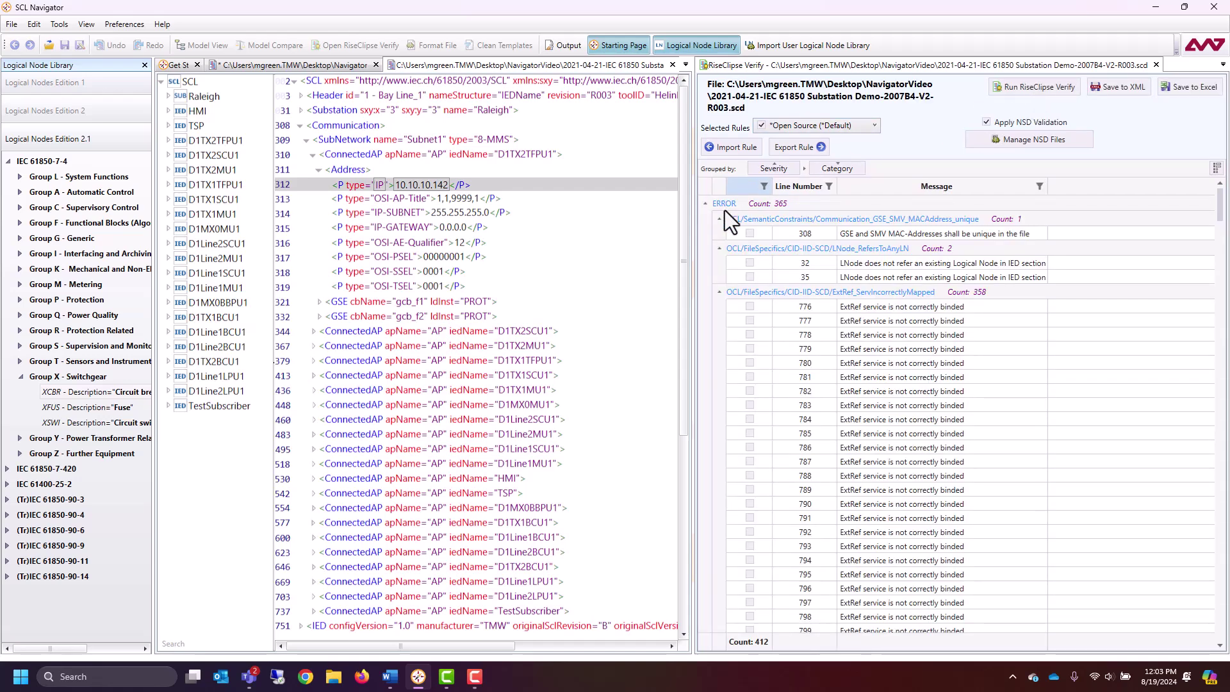
Collapse the ERROR, INFO and WARNING result groups, then reopen ERROR with its sub-groups collapsed.
click(706, 207)
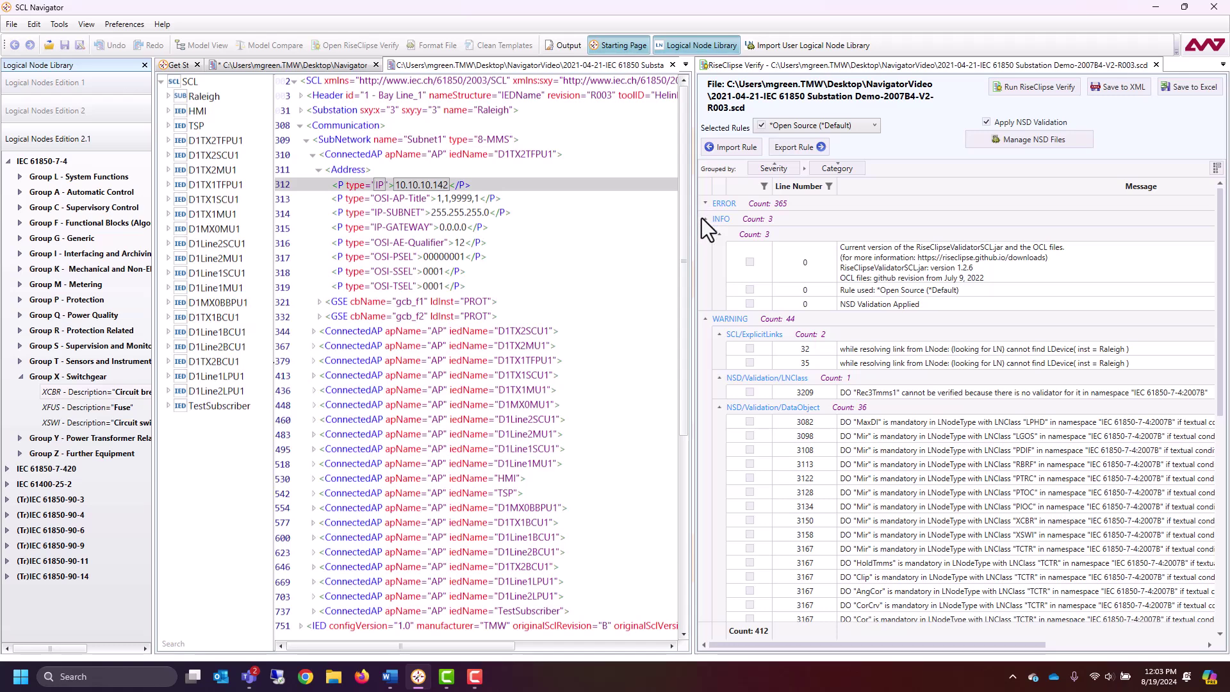
click(704, 220)
click(705, 233)
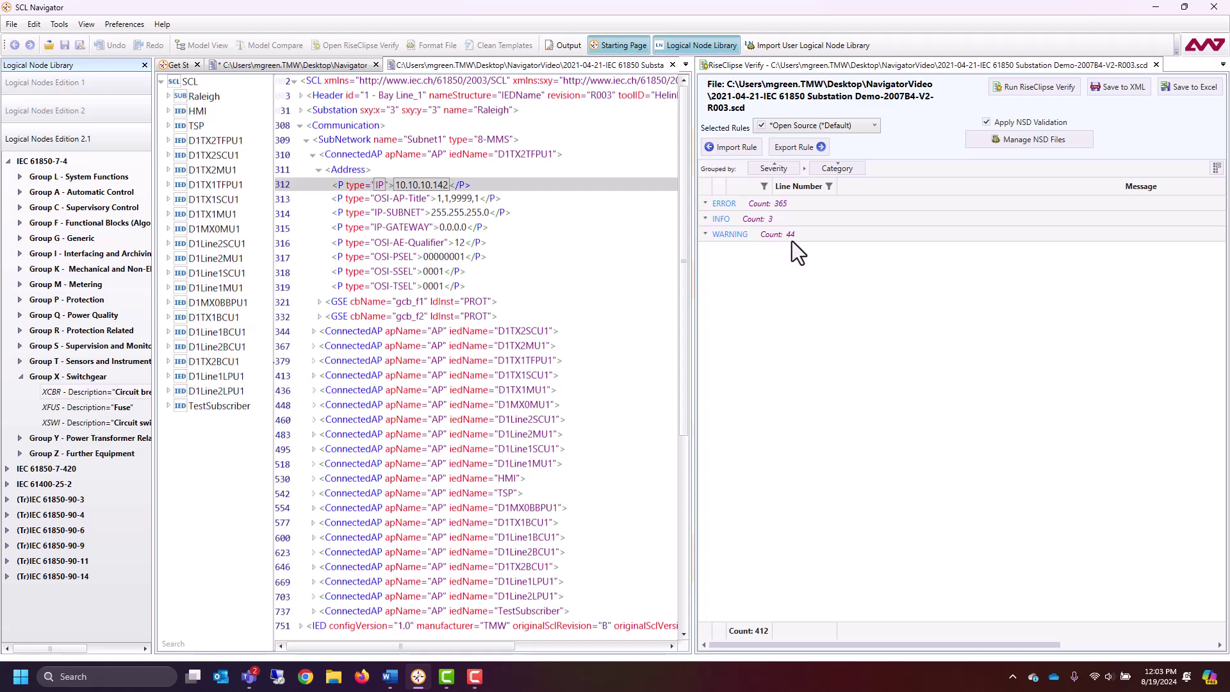
click(705, 204)
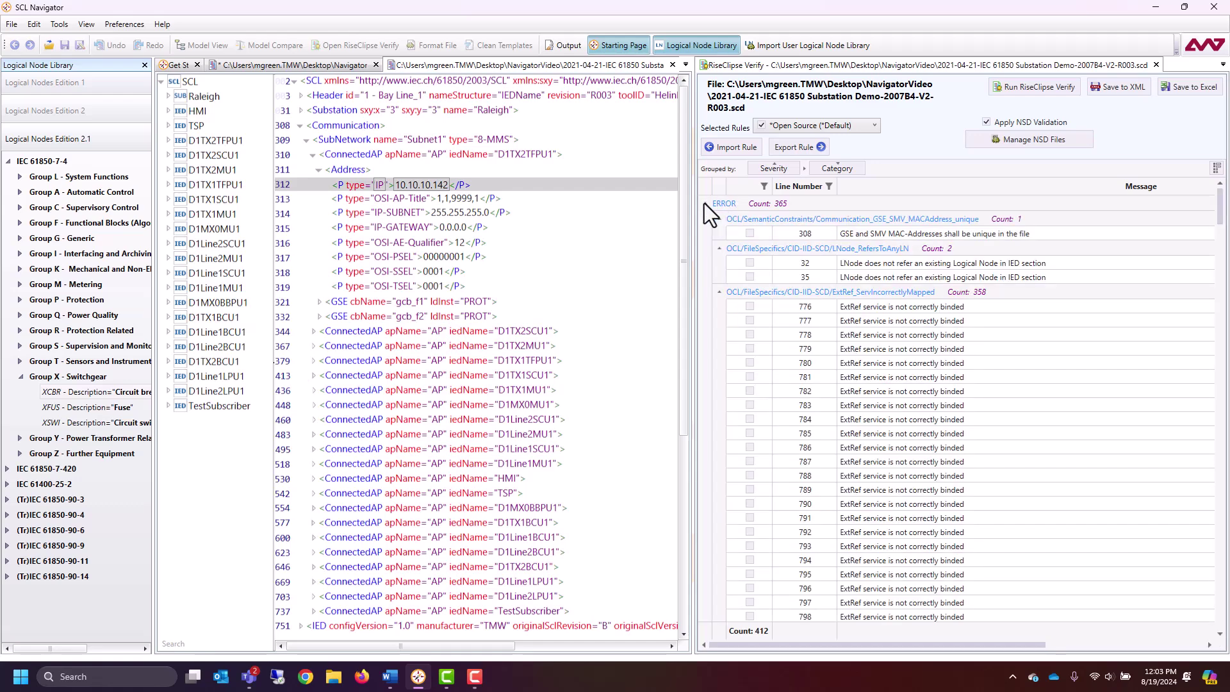
click(720, 219)
click(720, 234)
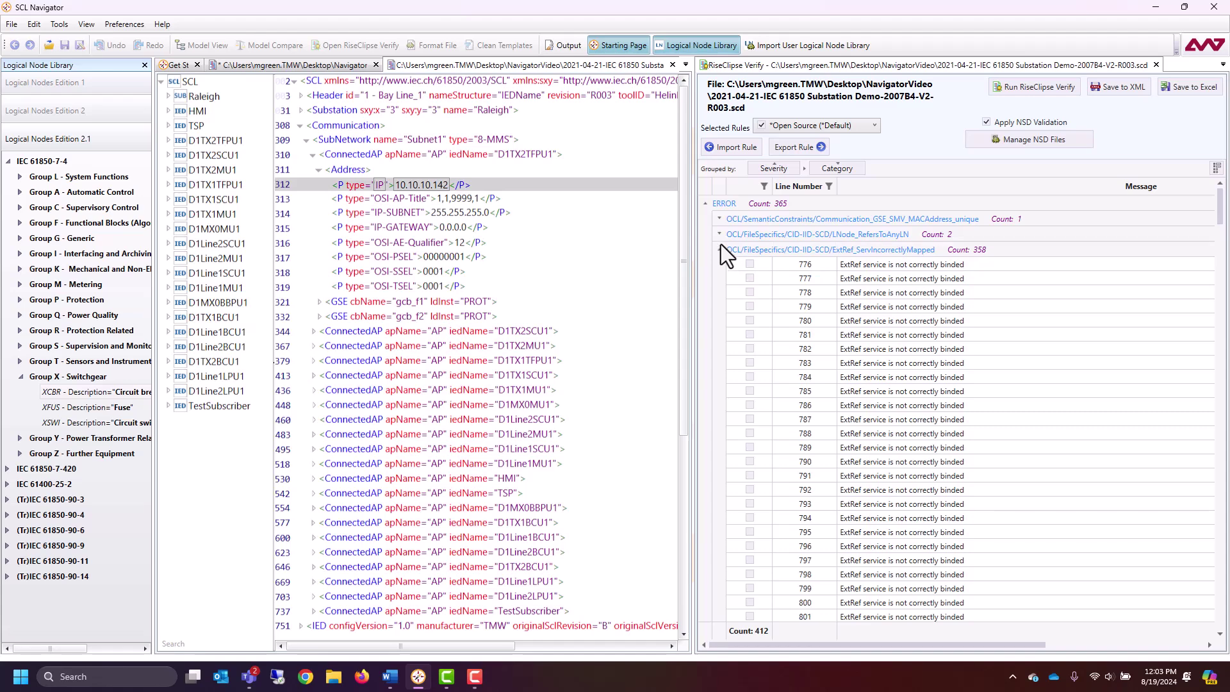
click(720, 250)
click(719, 265)
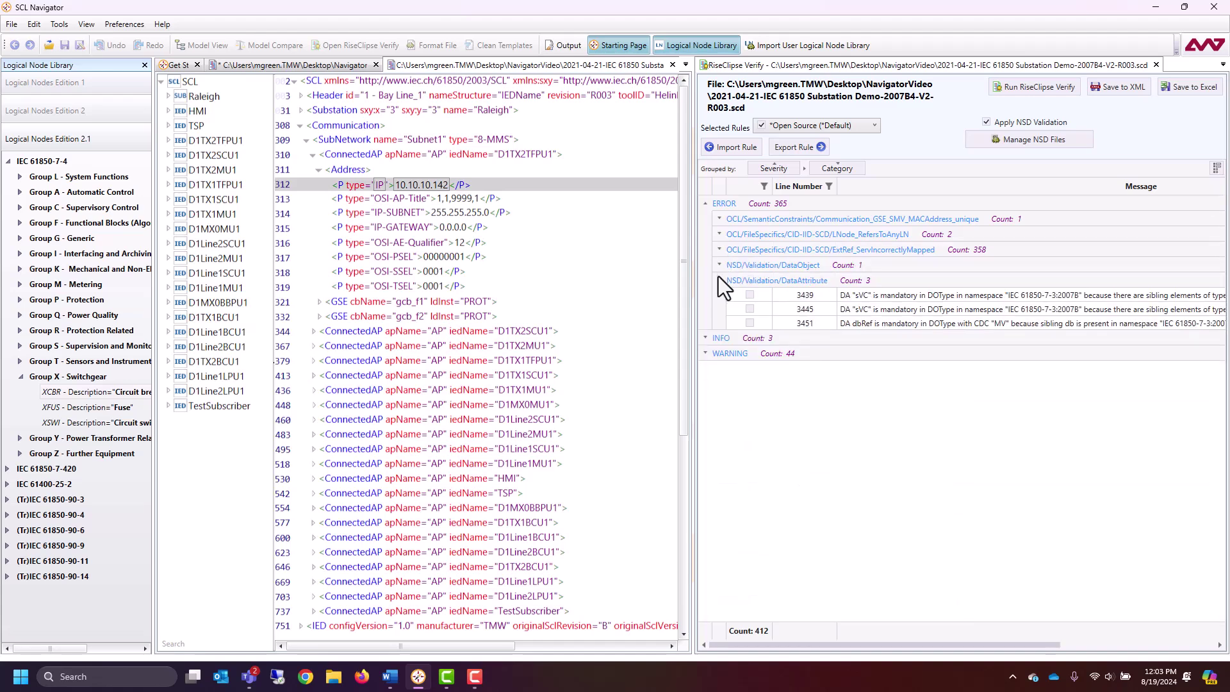
click(719, 281)
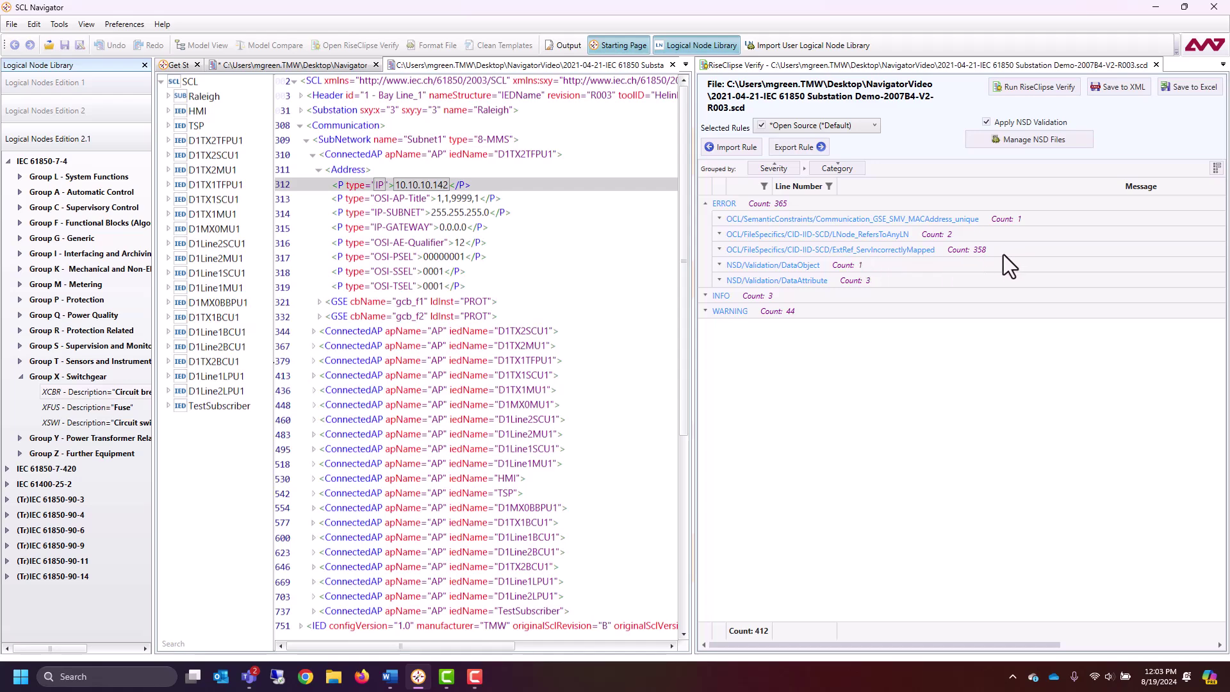
List the ExtRef_ServIncorrectlyMapped errors, jump to the line 790 ExtRef, and widen the XML editor.
click(719, 251)
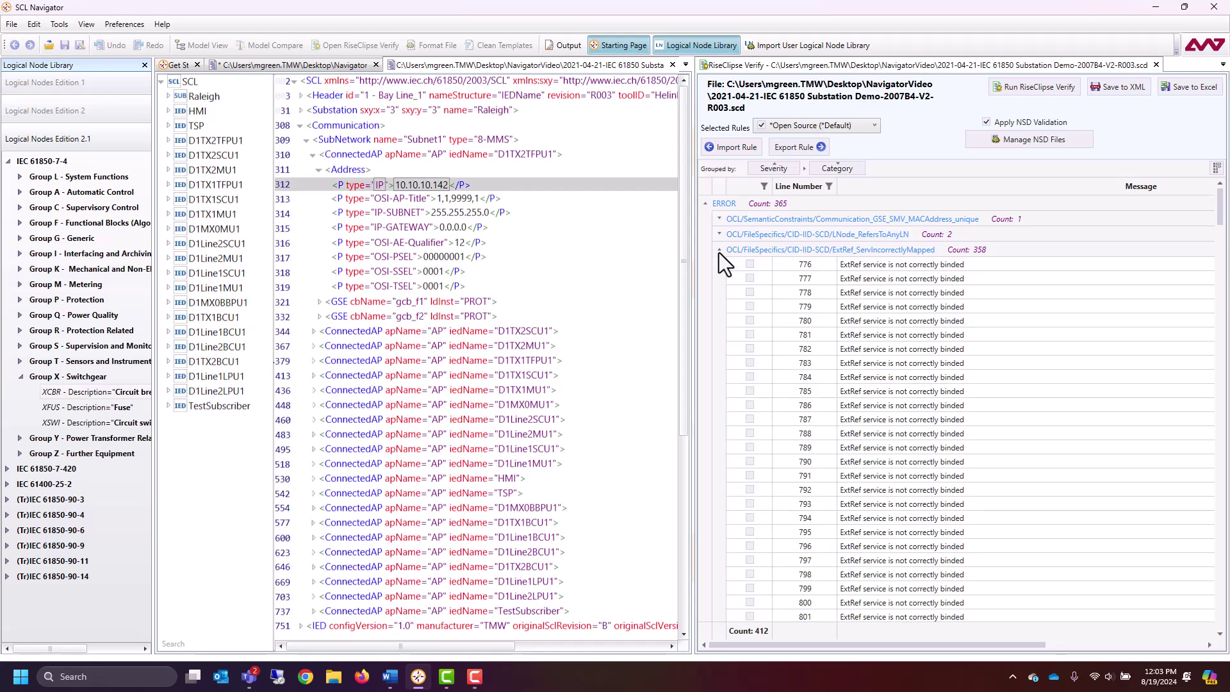
scroll(858, 324, down, 3)
scroll(905, 368, up, 4)
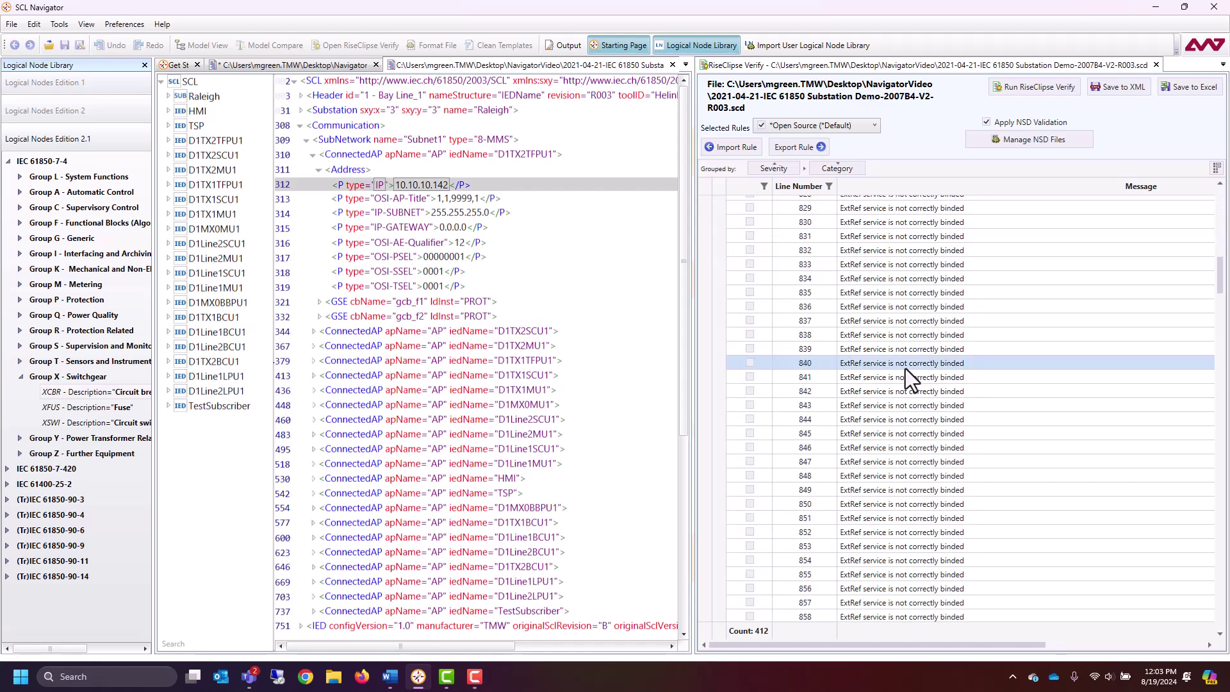
scroll(900, 365, up, 4)
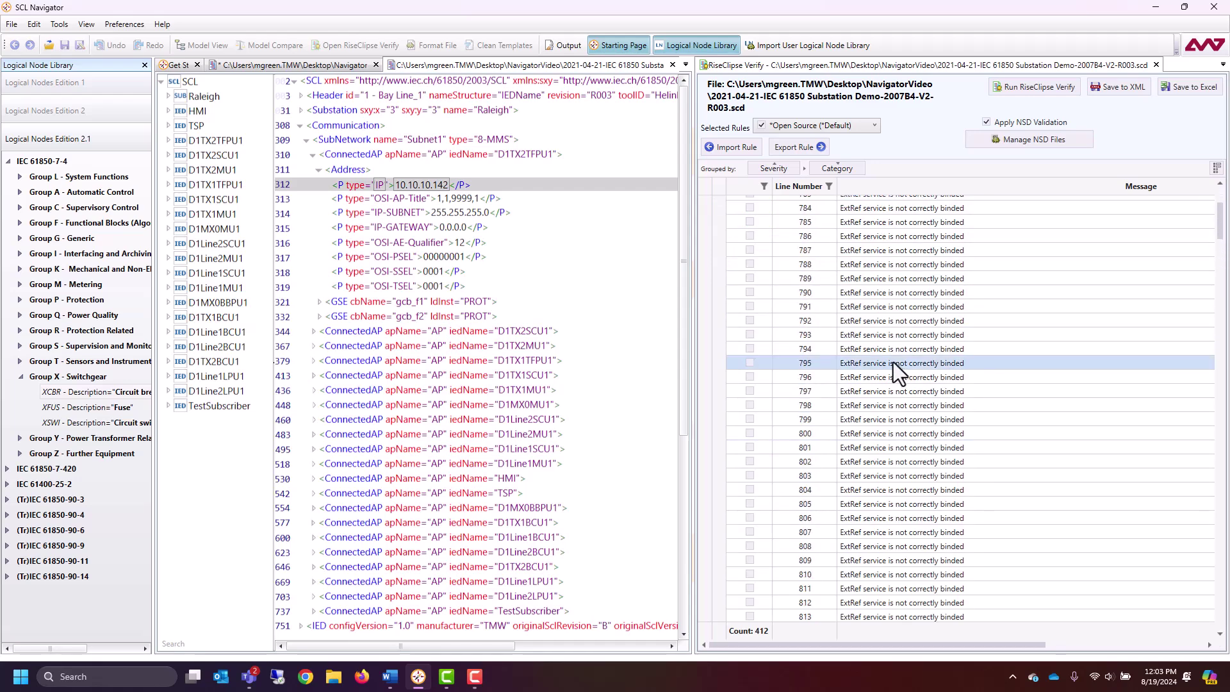
click(866, 292)
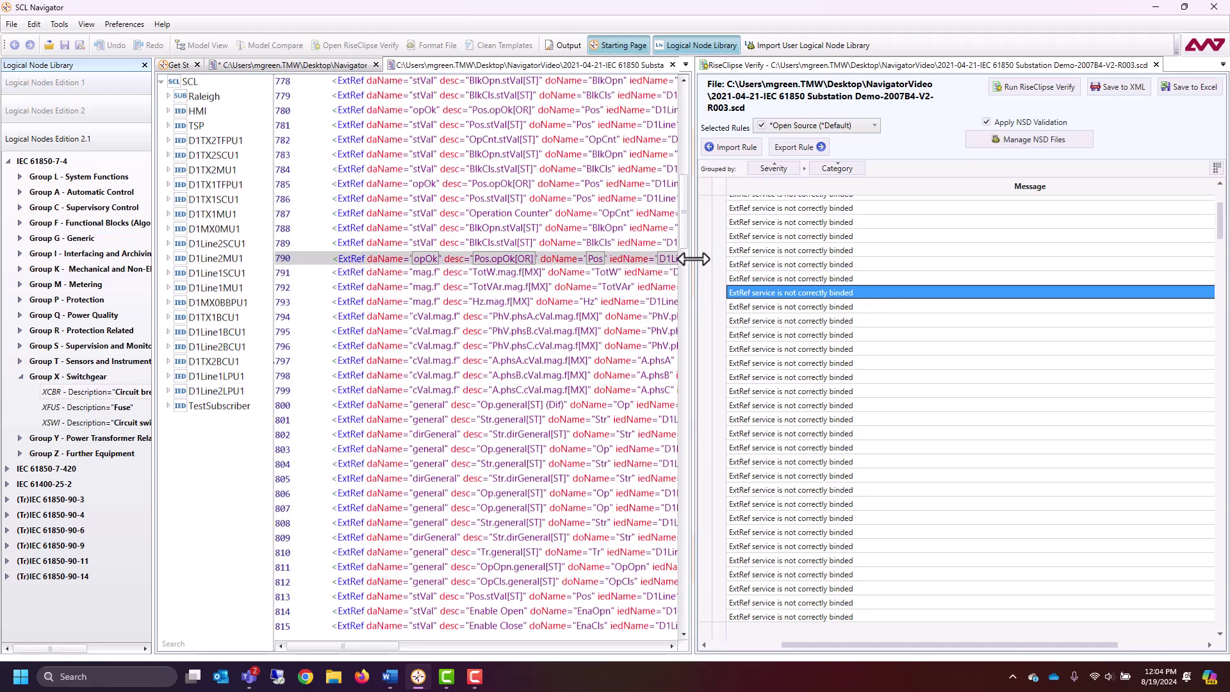
drag(694, 259, 870, 254)
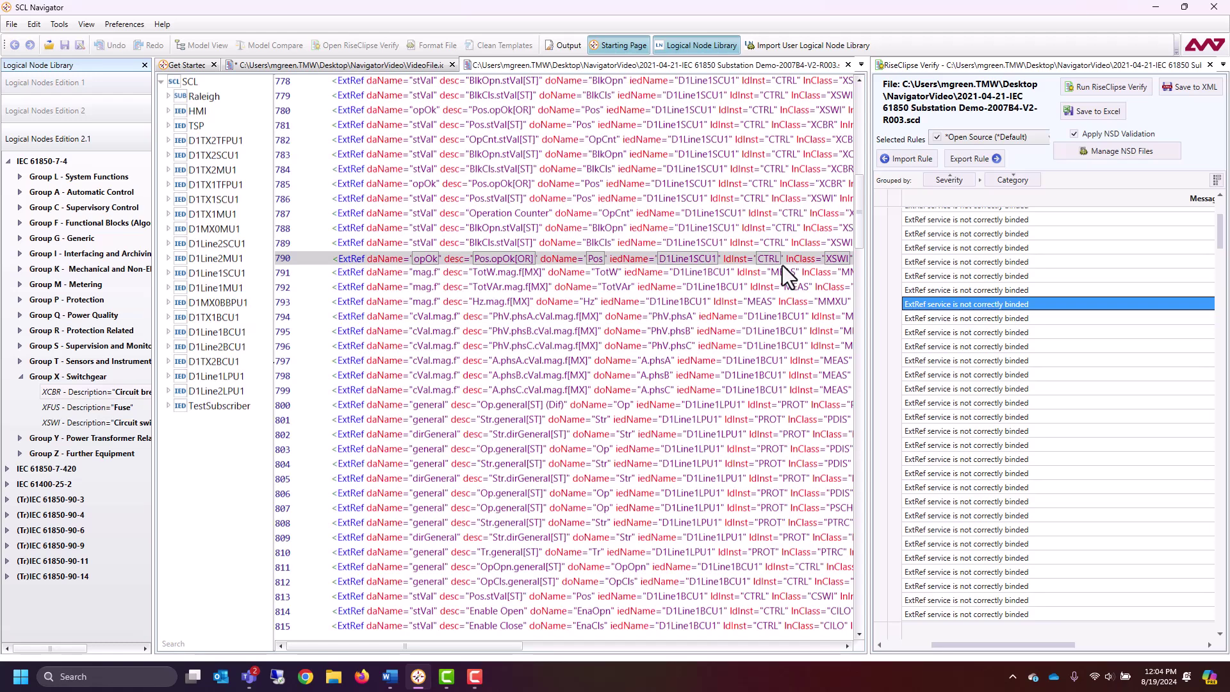